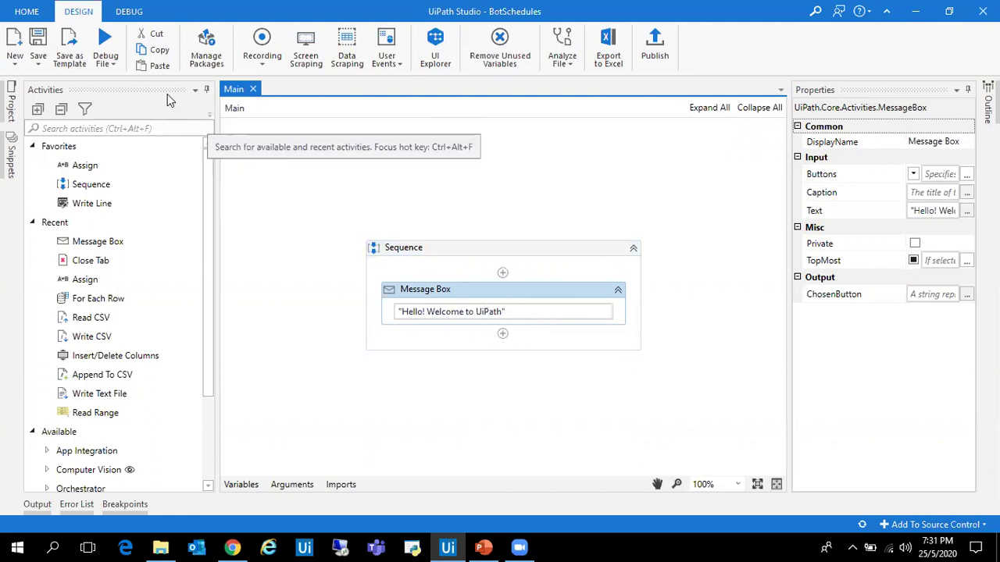
View the project's run options in Studio and the available processes in the UiPath Robot tray
click(115, 67)
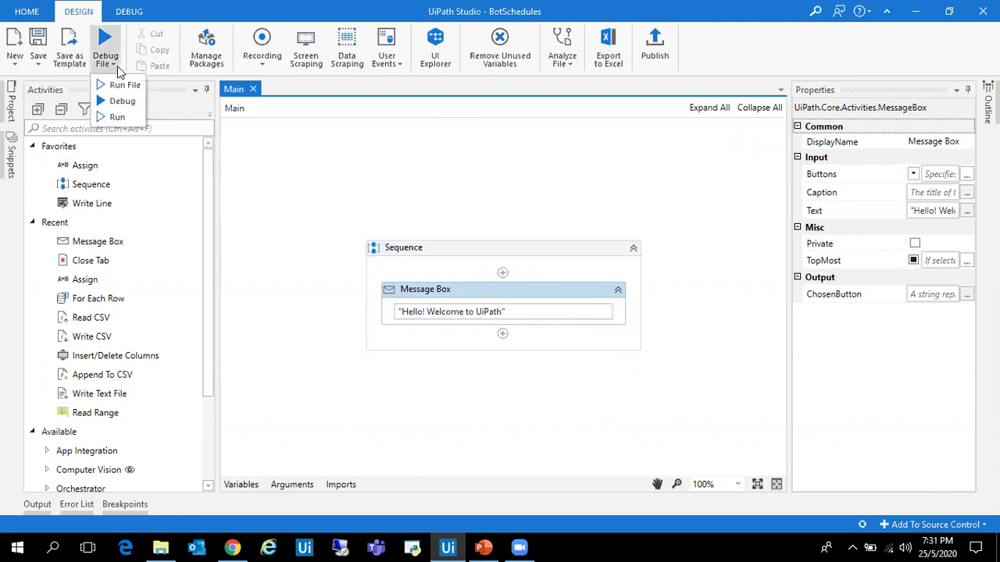
click(124, 117)
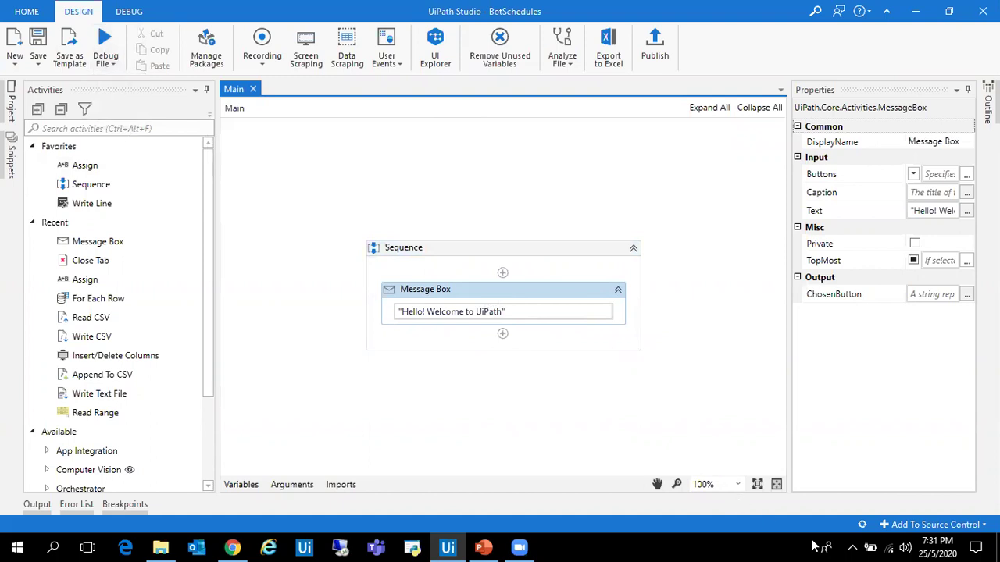
click(852, 548)
click(838, 519)
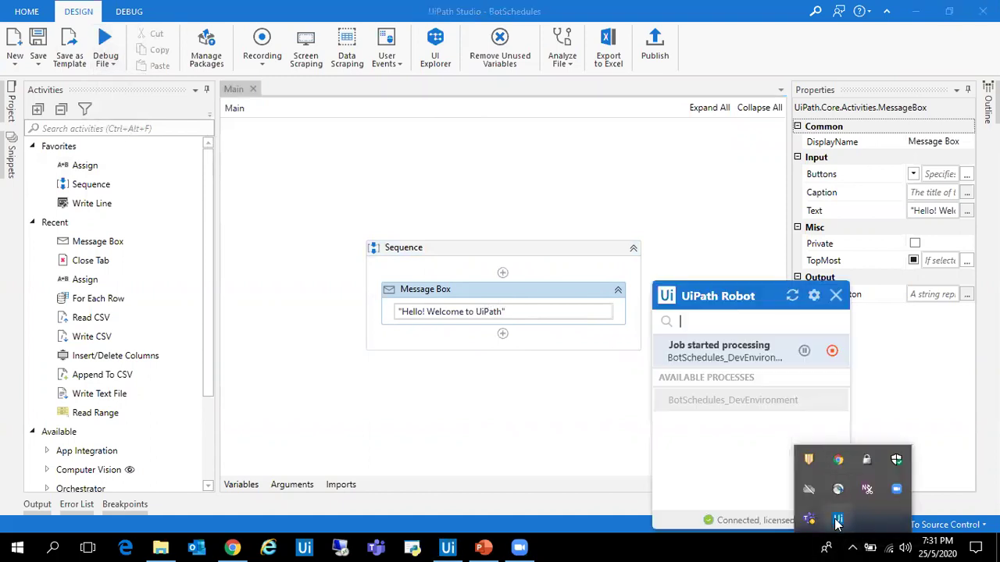
click(725, 297)
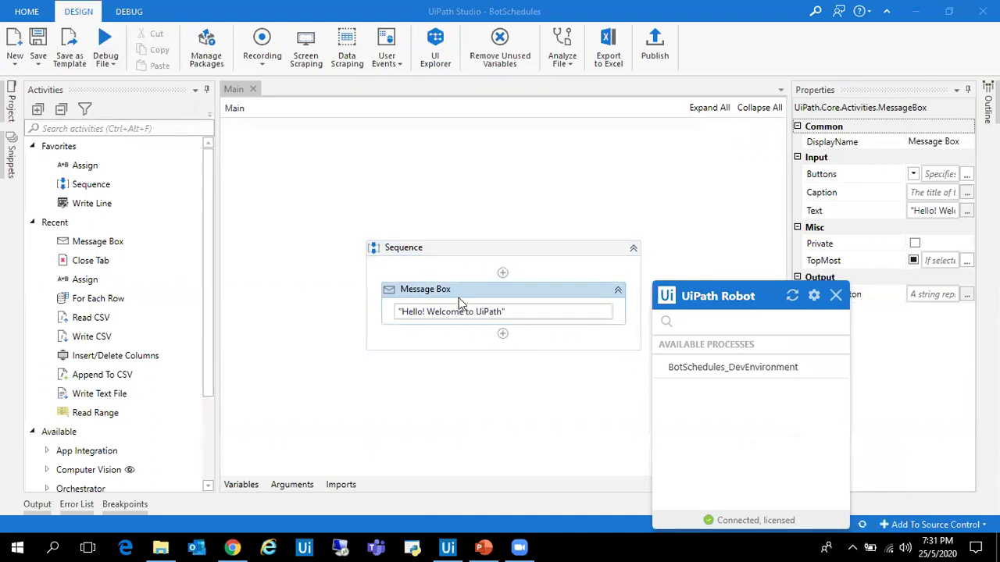
Switch to UiPath Orchestrator in Chrome and look through its navigation from the Queues page
mouse_move(233, 547)
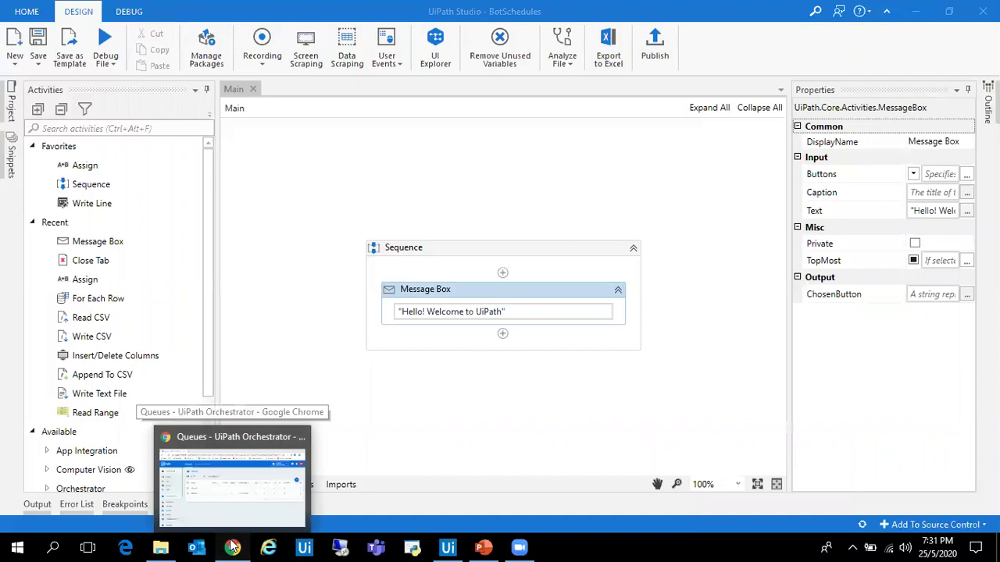
click(232, 476)
drag(156, 290, 164, 396)
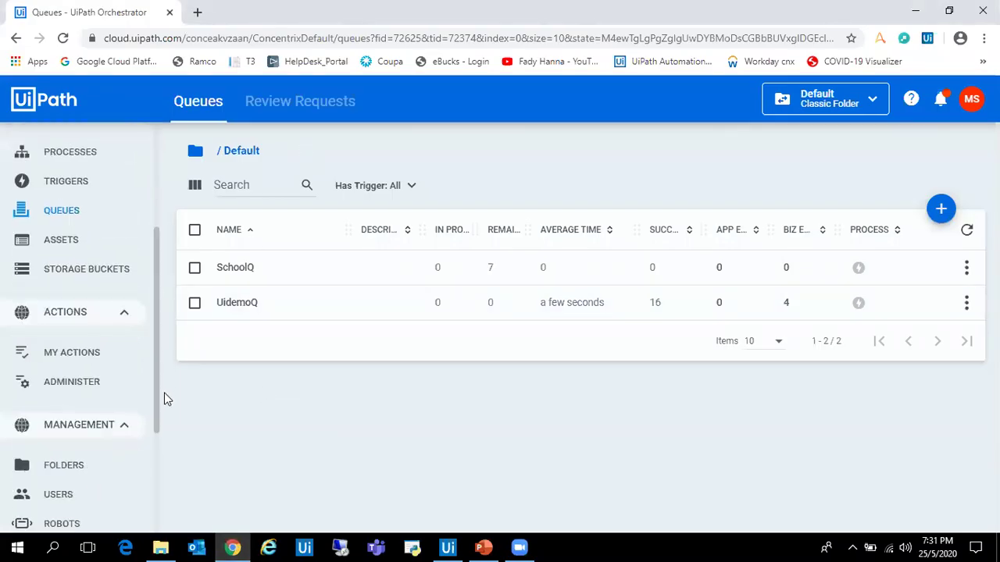
Switch back to UiPath Studio, run the BotSchedules workflow and dismiss its message box
key(alt+Tab)
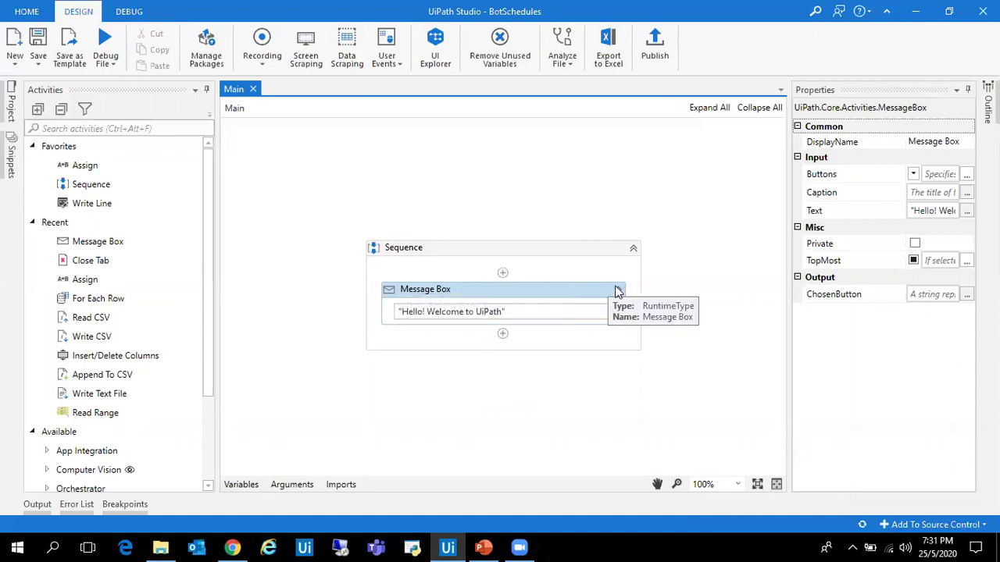
click(114, 65)
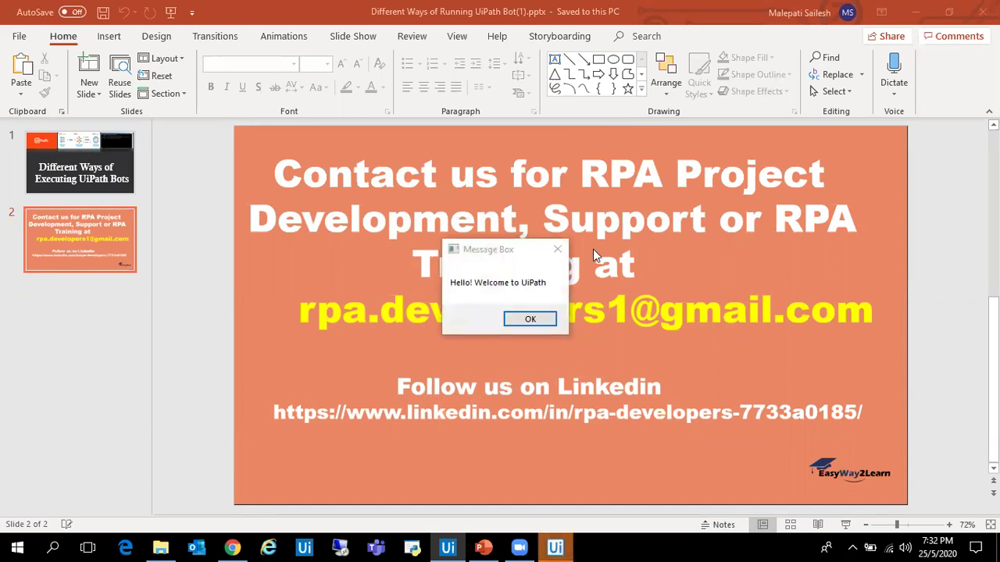
click(530, 319)
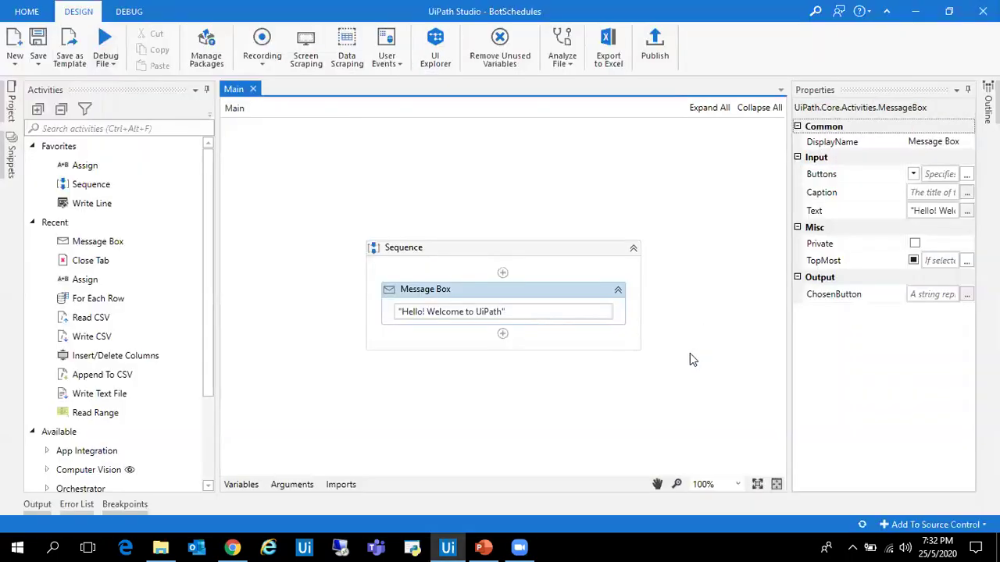
Start the BotSchedules_DevEnvironment process from the UiPath Robot tray and dismiss its message box
click(853, 548)
click(837, 518)
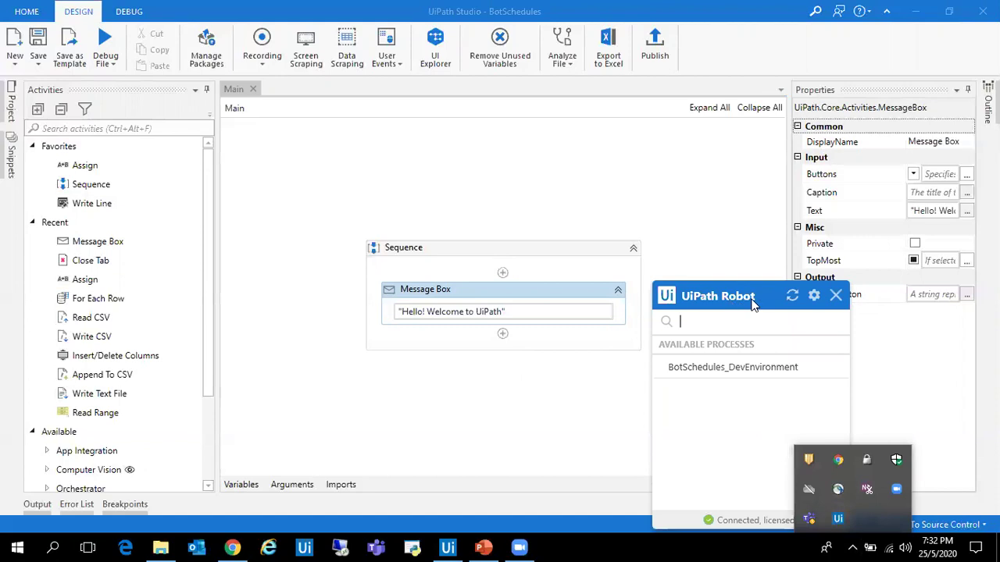
click(700, 293)
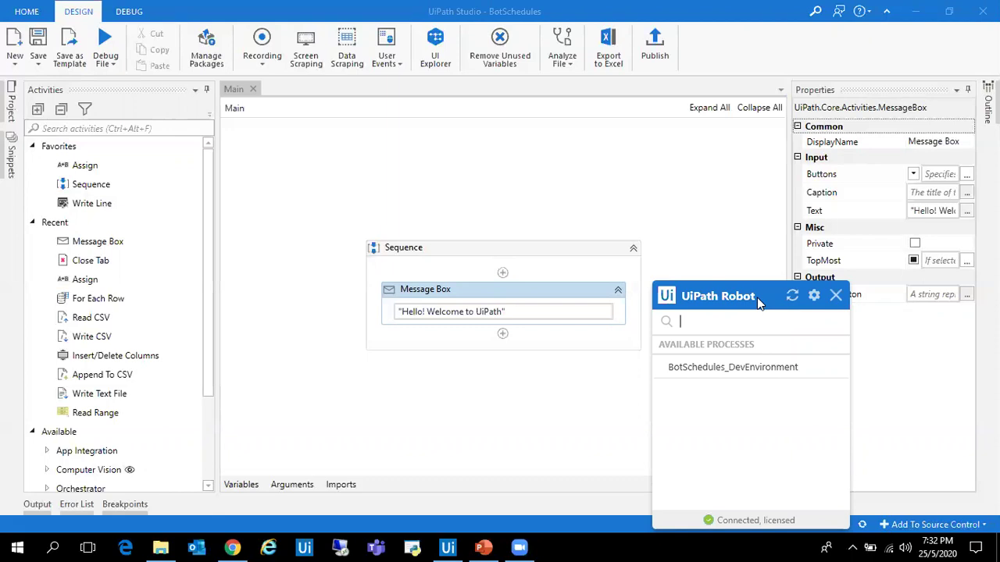
click(832, 367)
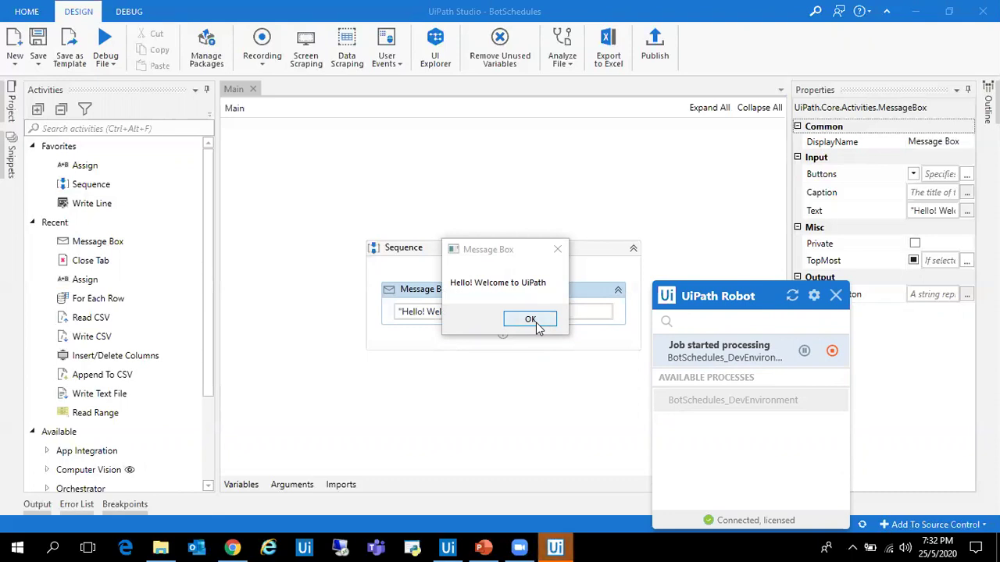
click(537, 327)
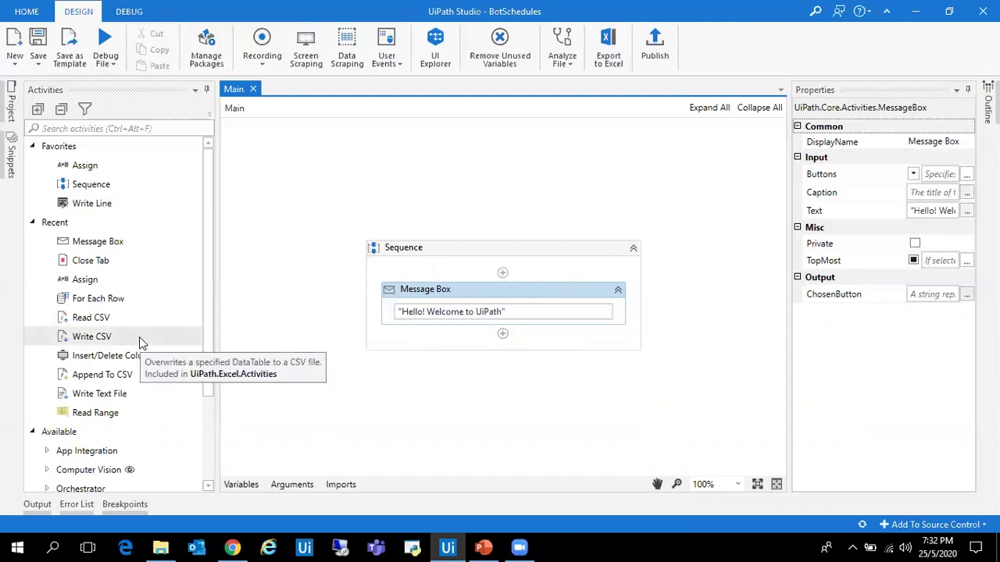
Search Windows for "ui" and follow the UiPath Robot shortcut to its installation folder in File Explorer
click(17, 546)
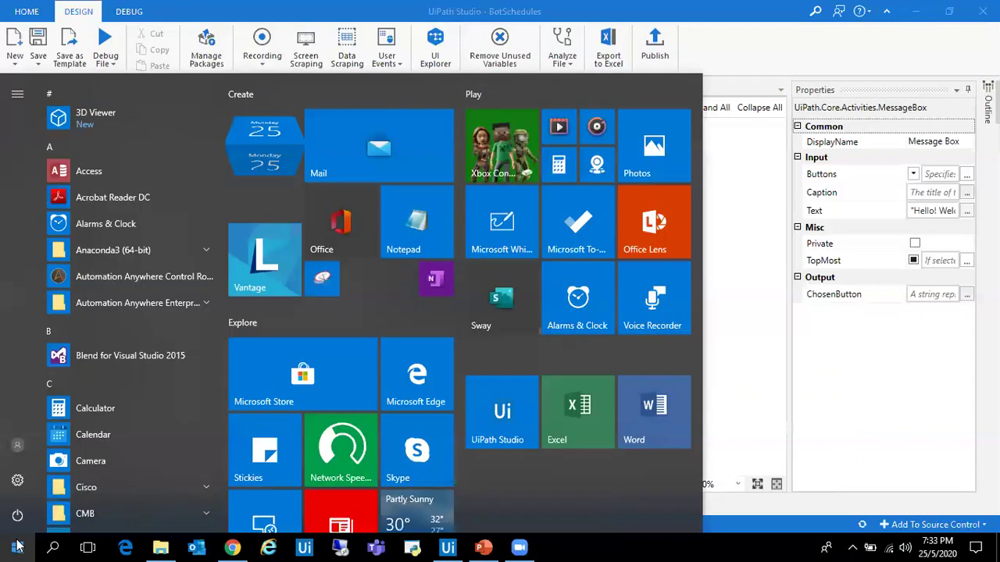
text(ui)
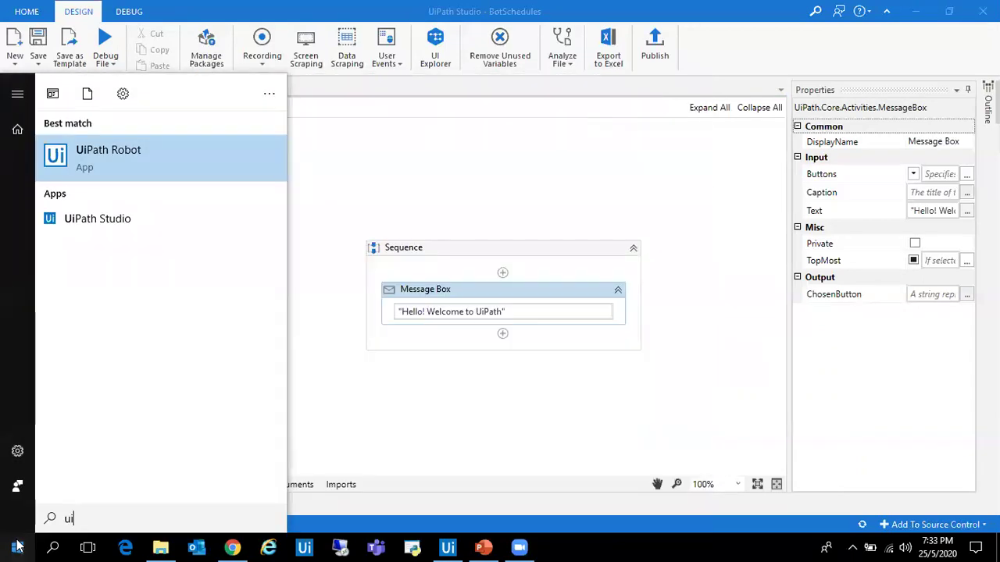
right_click(175, 161)
click(123, 196)
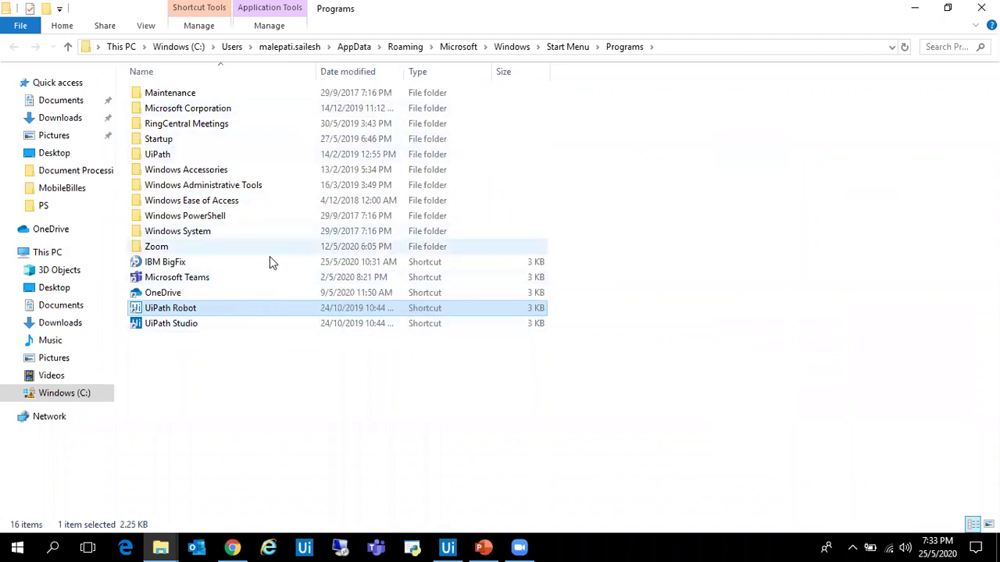
right_click(238, 310)
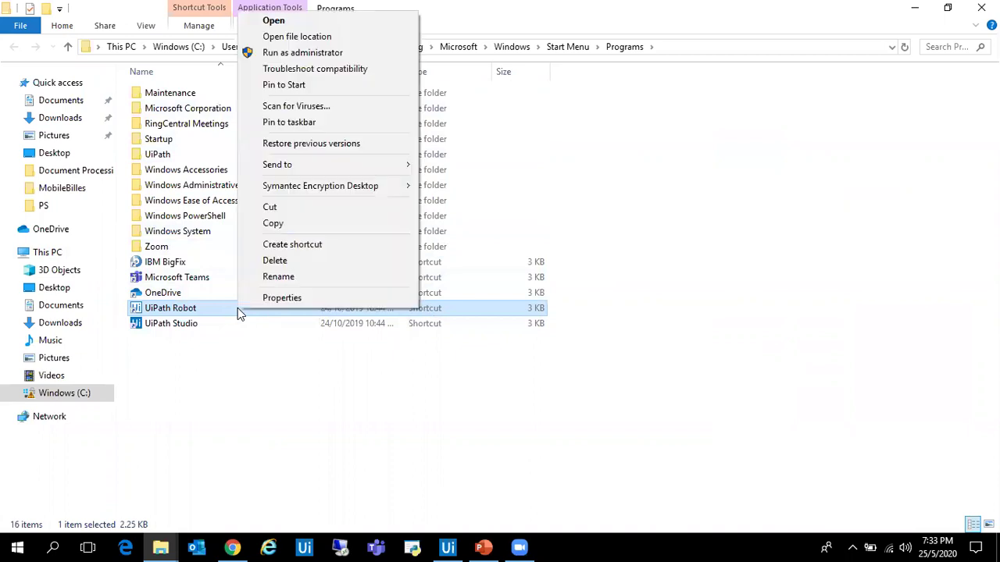
click(290, 36)
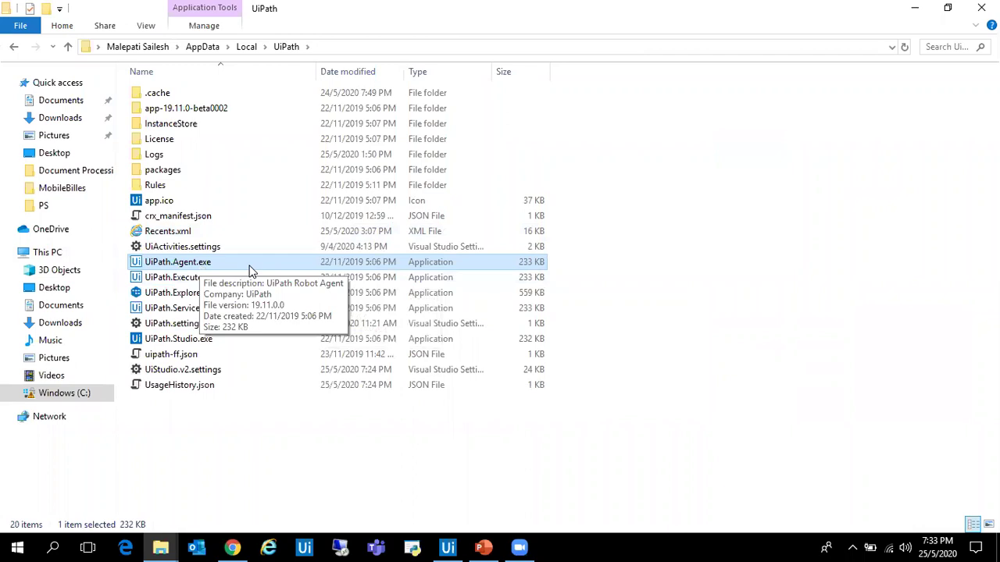
click(253, 437)
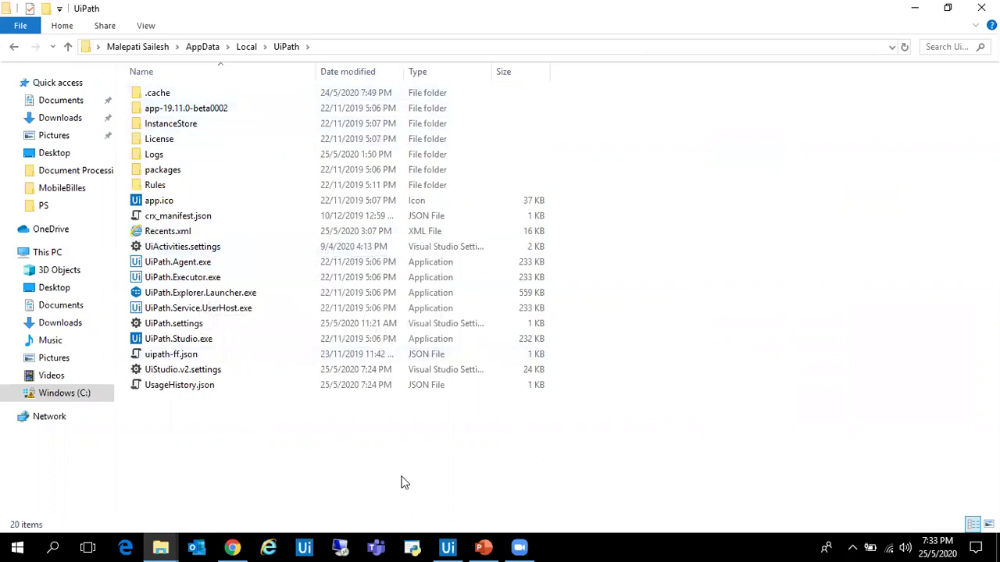
Switch to UiPath Studio and check the installed Studio version in its help information
click(447, 546)
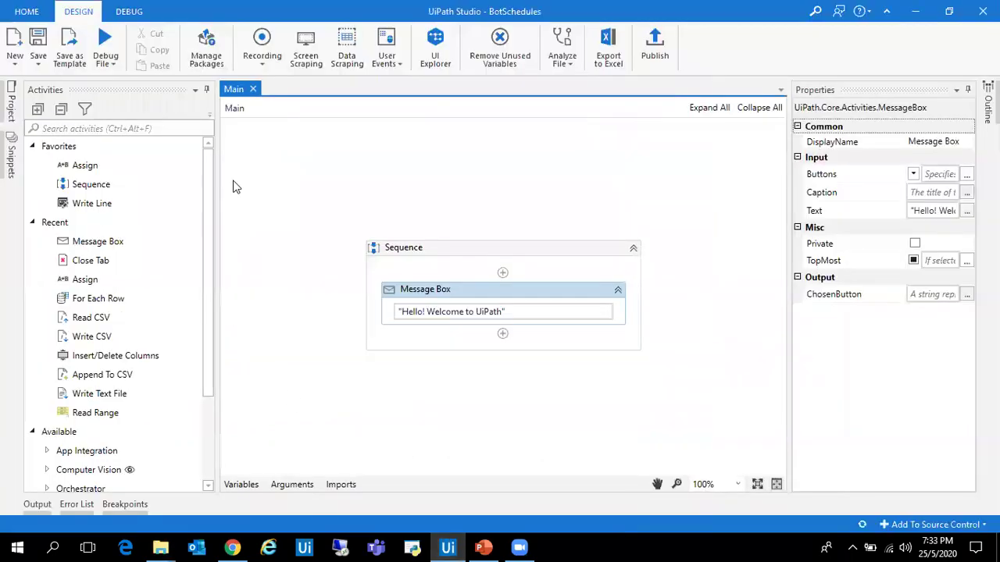
click(35, 11)
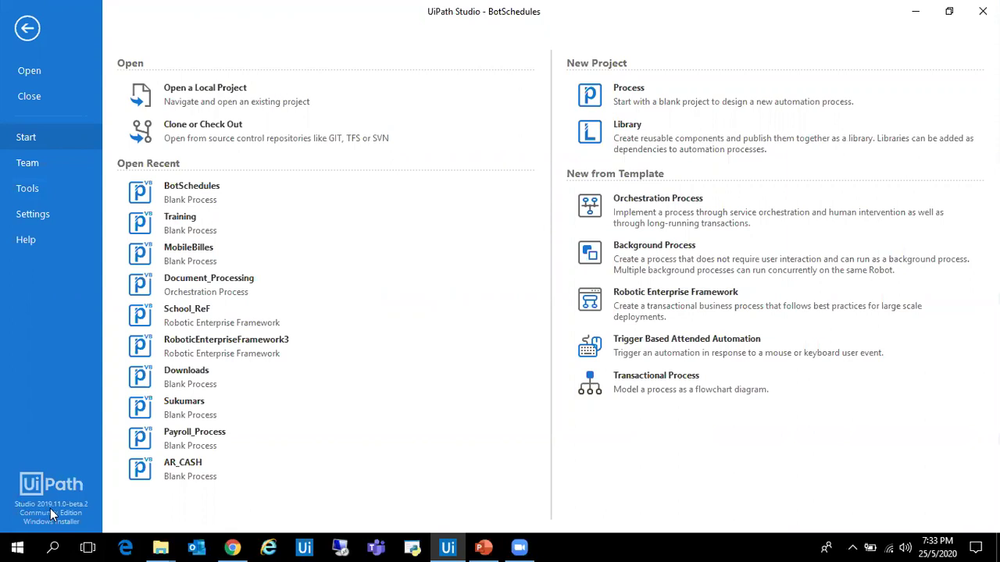
click(32, 240)
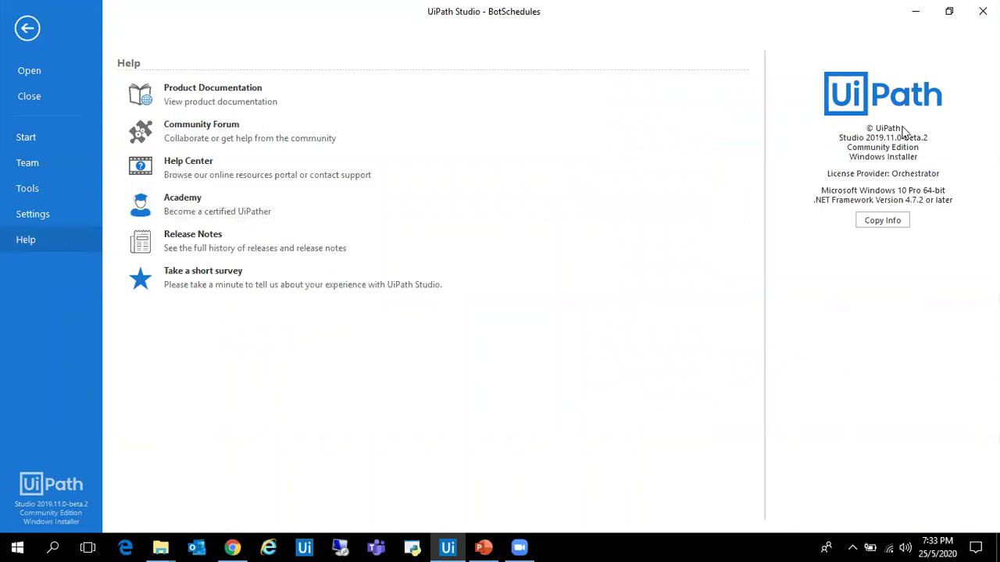
mouse_move(922, 144)
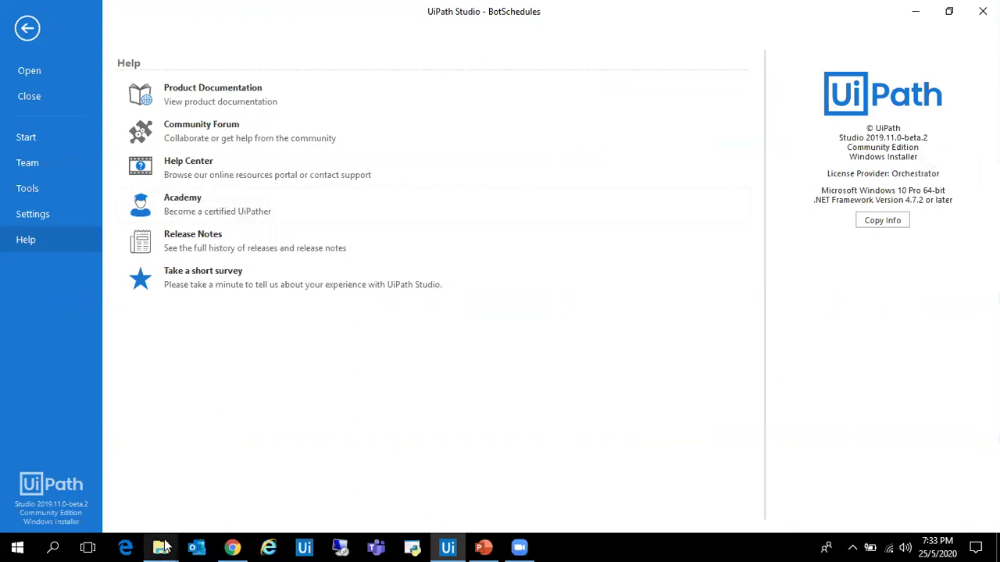
Return to the UiPath installation folder in File Explorer and open the app-19.11.0-beta0002 subfolder
mouse_move(164, 547)
click(208, 496)
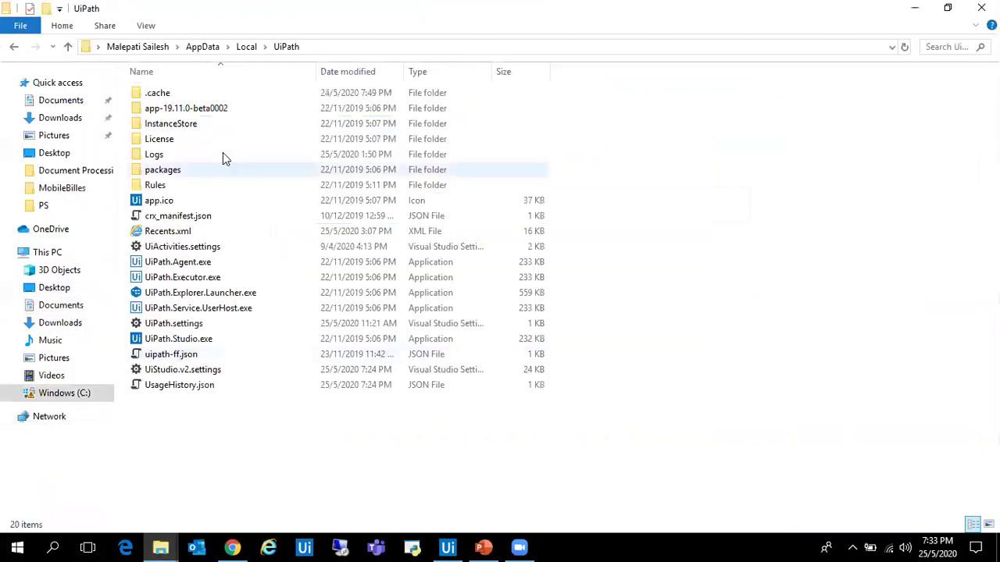
click(208, 111)
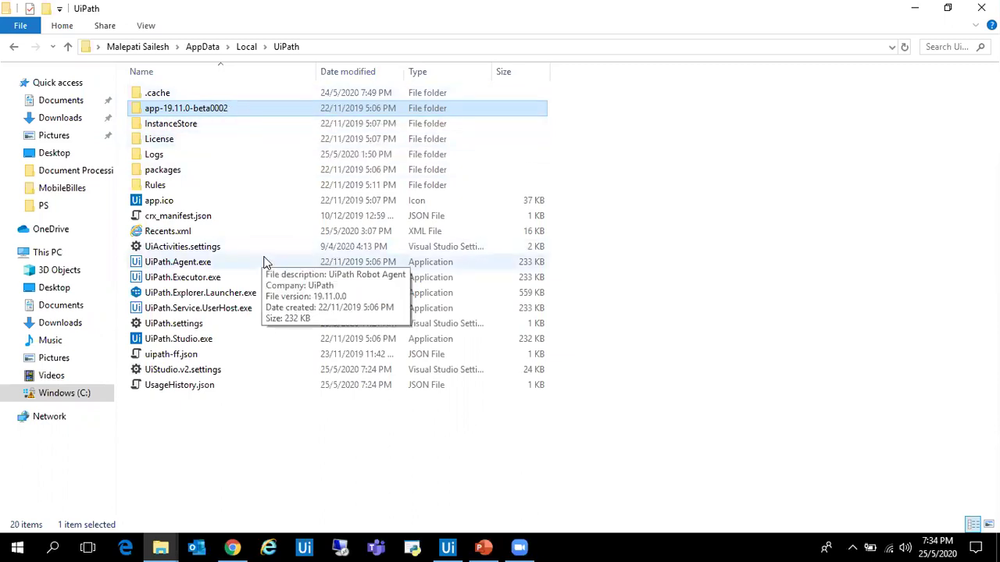
mouse_move(245, 109)
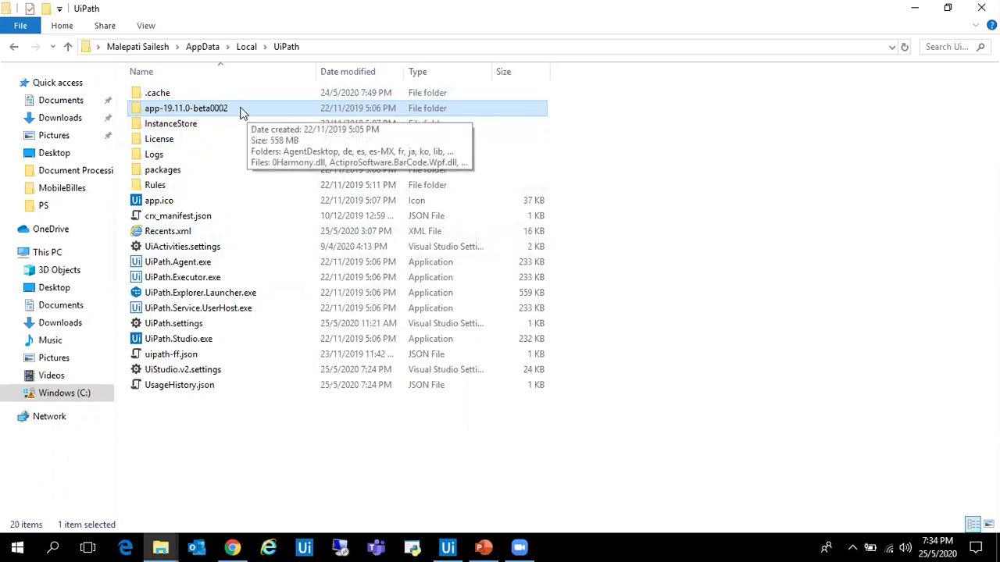
double_click(252, 113)
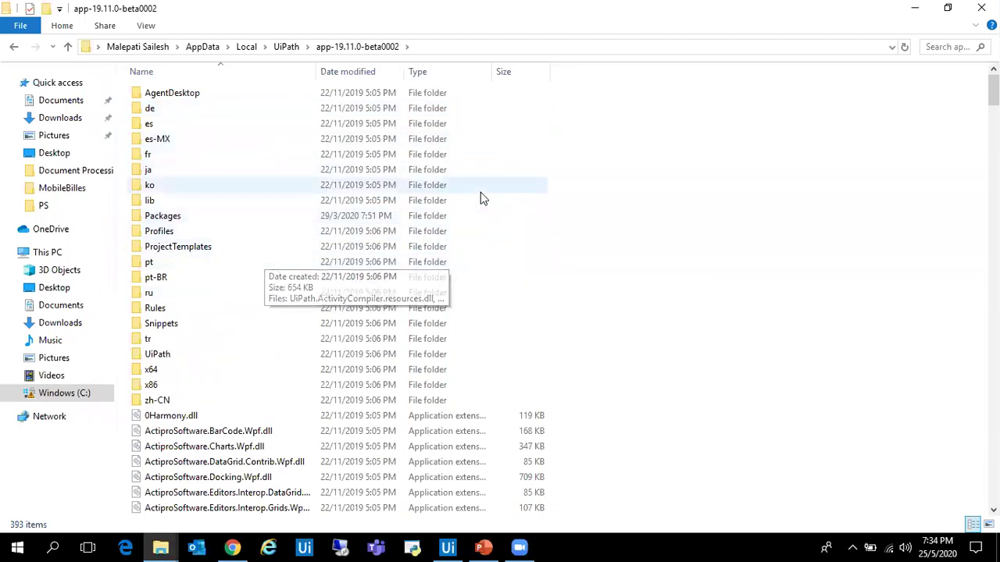
Open a command prompt in the app-19.11.0-beta0002 folder and enter UiRobot.exe -f without executing it
click(441, 45)
text(cmd)
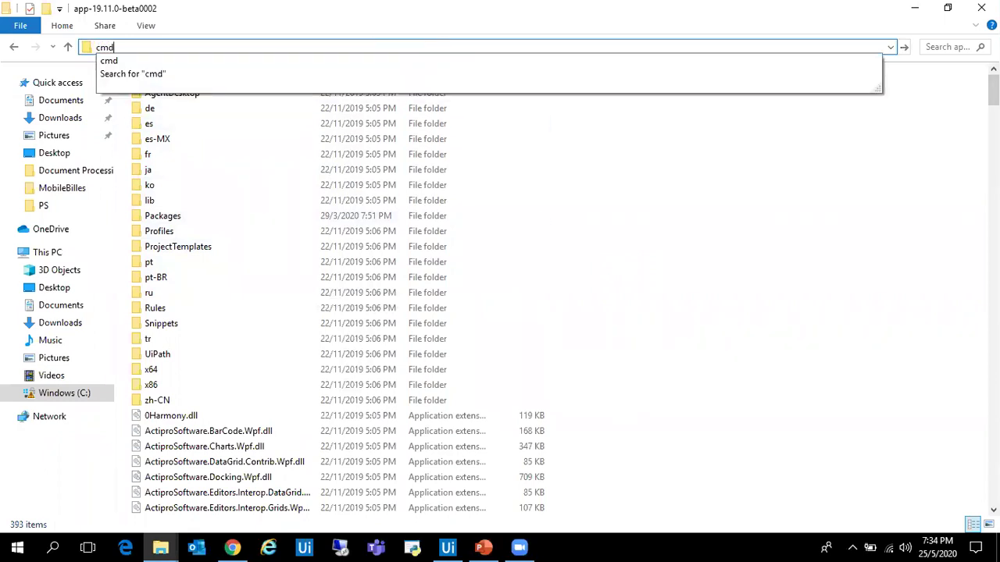
key(Return)
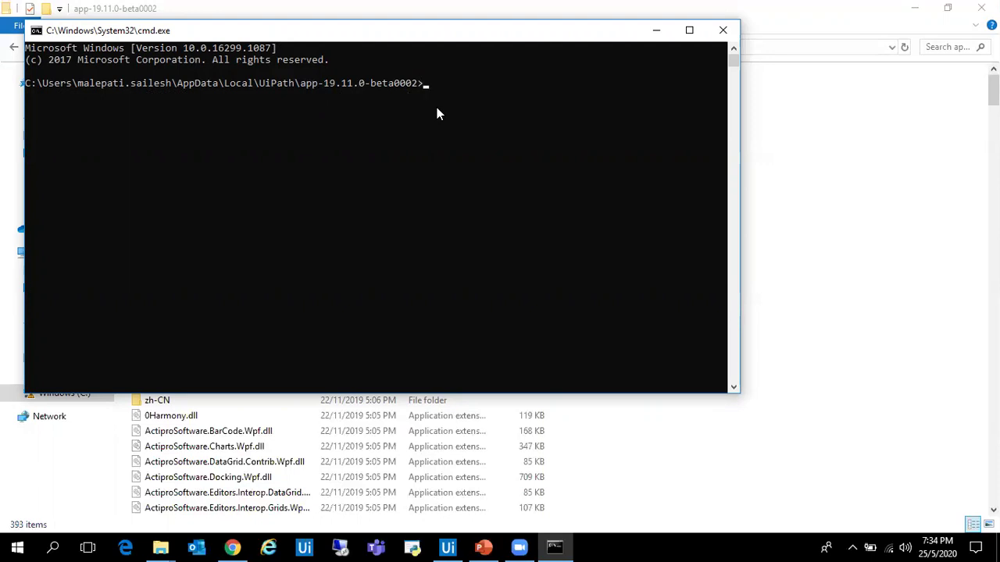
text(UiRobot.exe -f)
Open the BotSchedules project folder from UiPath Studio and copy the full path of Main.xaml
click(448, 547)
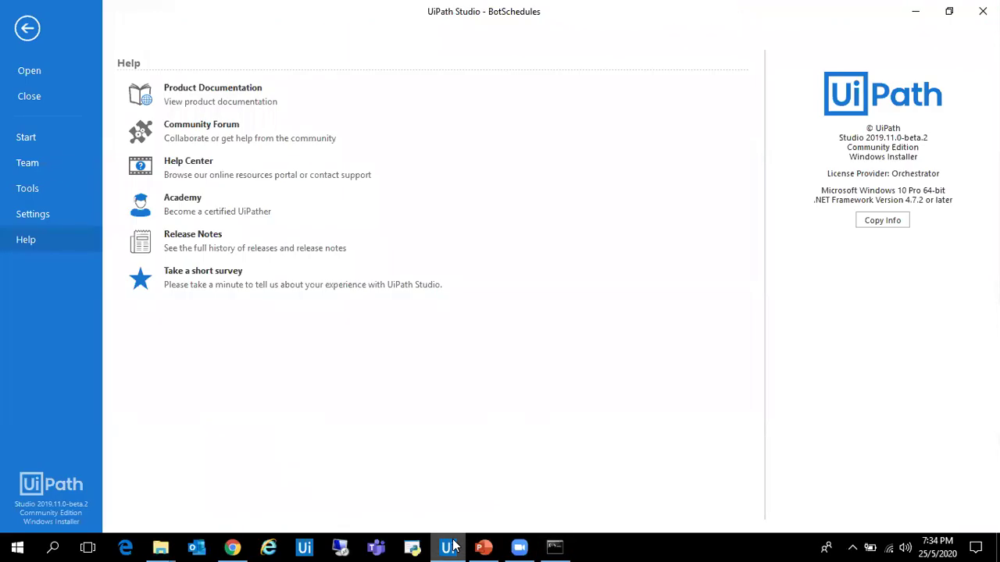
click(28, 29)
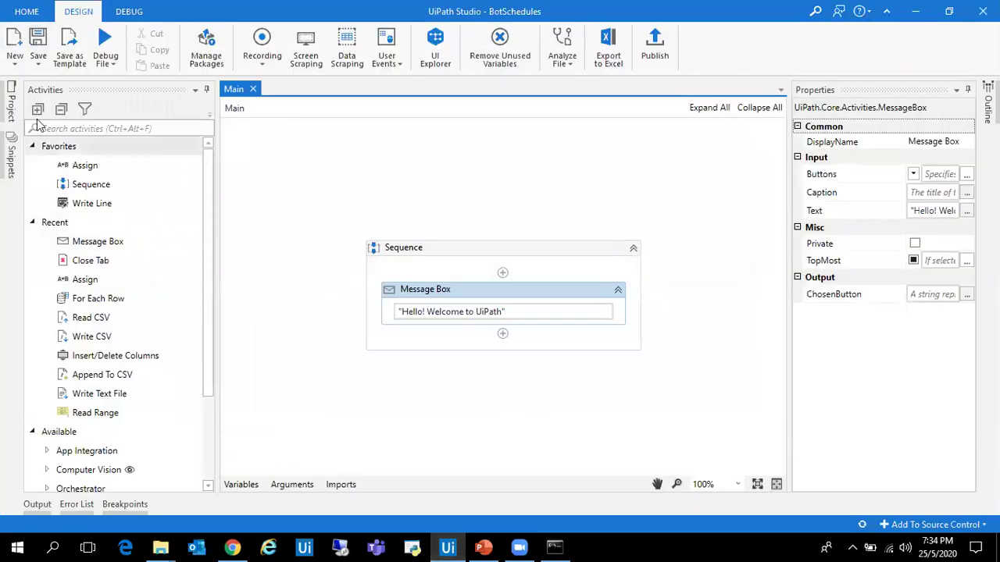
click(13, 109)
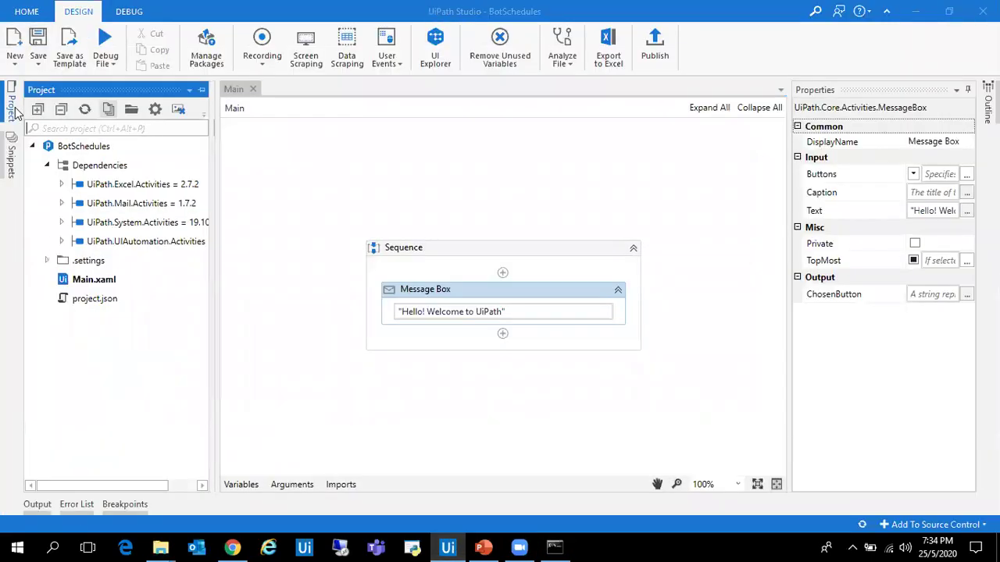
click(133, 109)
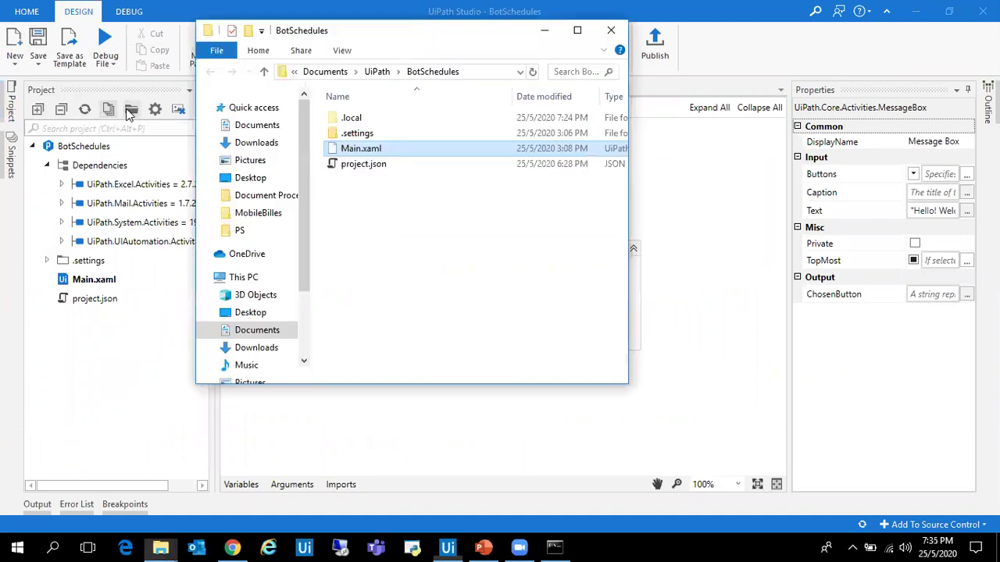
click(578, 31)
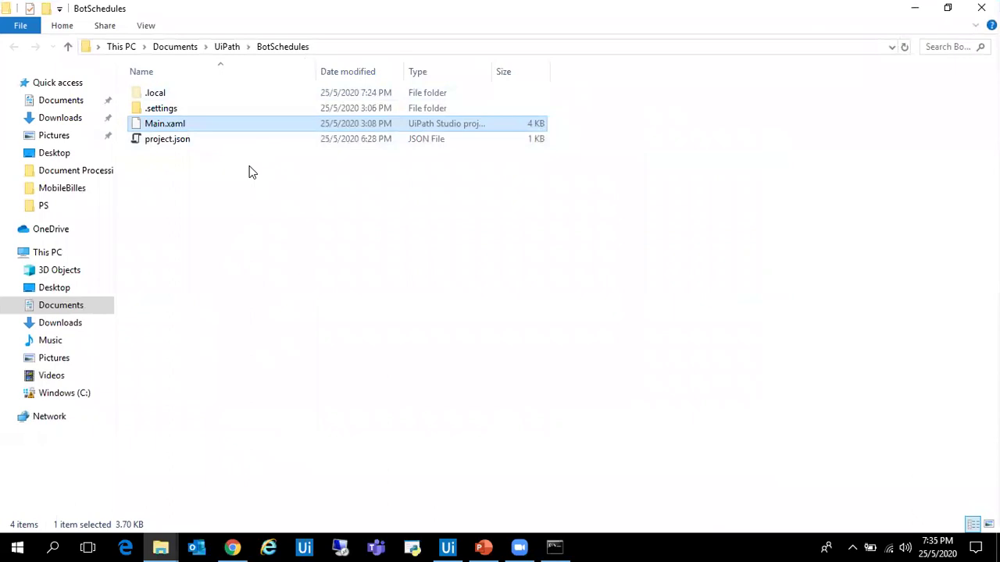
right_click(197, 127)
click(261, 224)
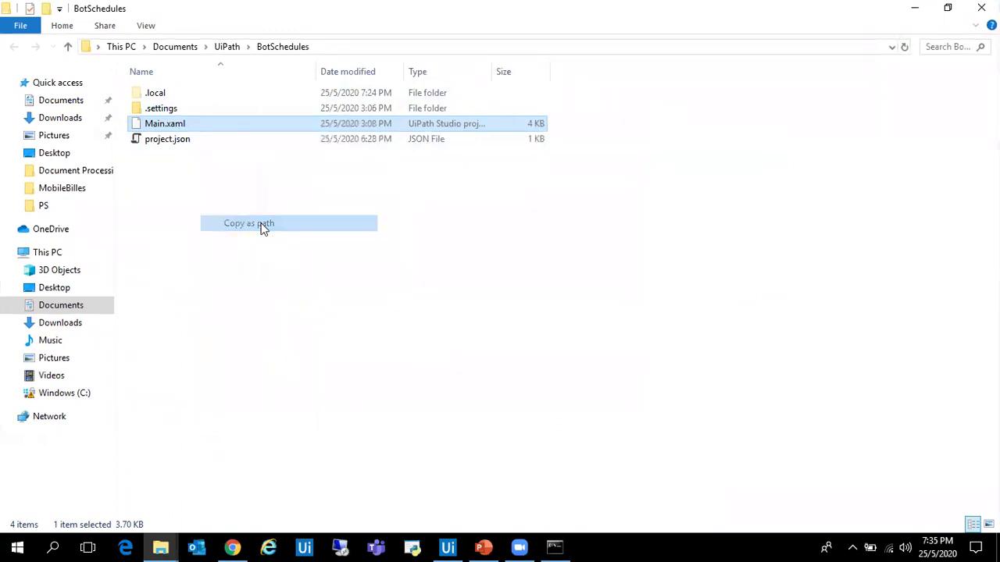
Complete the UiRobot.exe -f command in the command prompt with the copied Main.xaml path, and close UiPath Studio
click(555, 547)
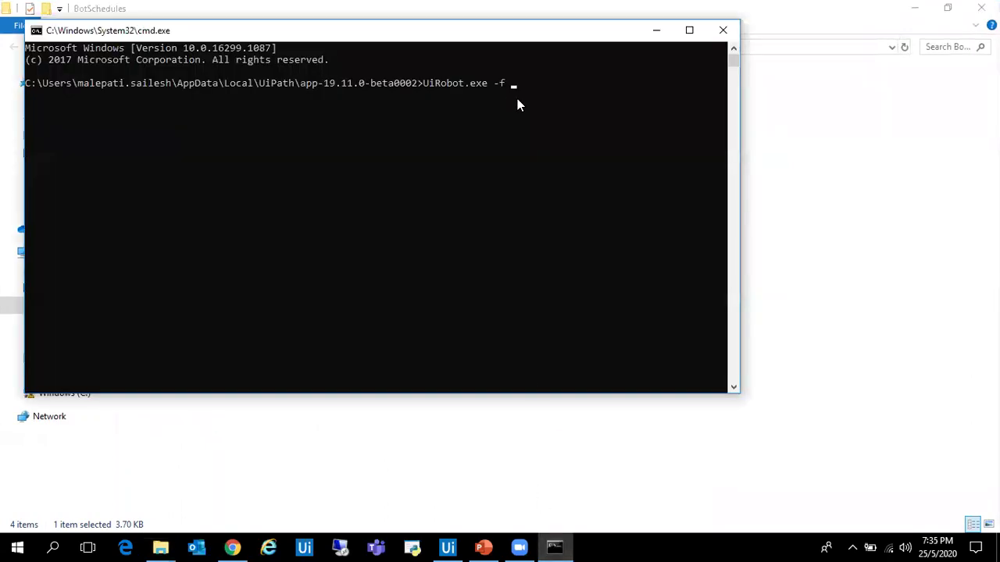
key(ctrl+v)
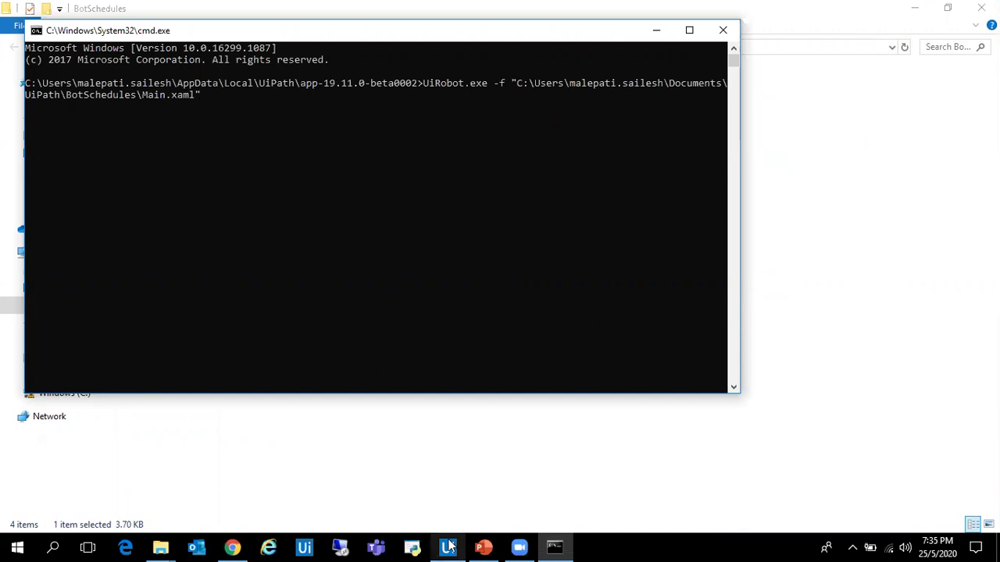
mouse_move(449, 547)
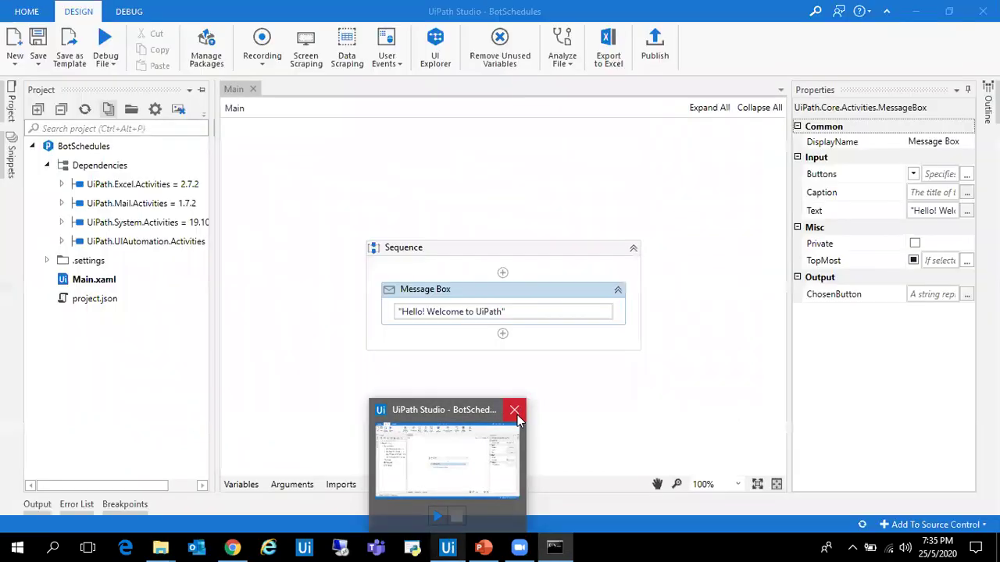
click(519, 420)
key(alt+F4)
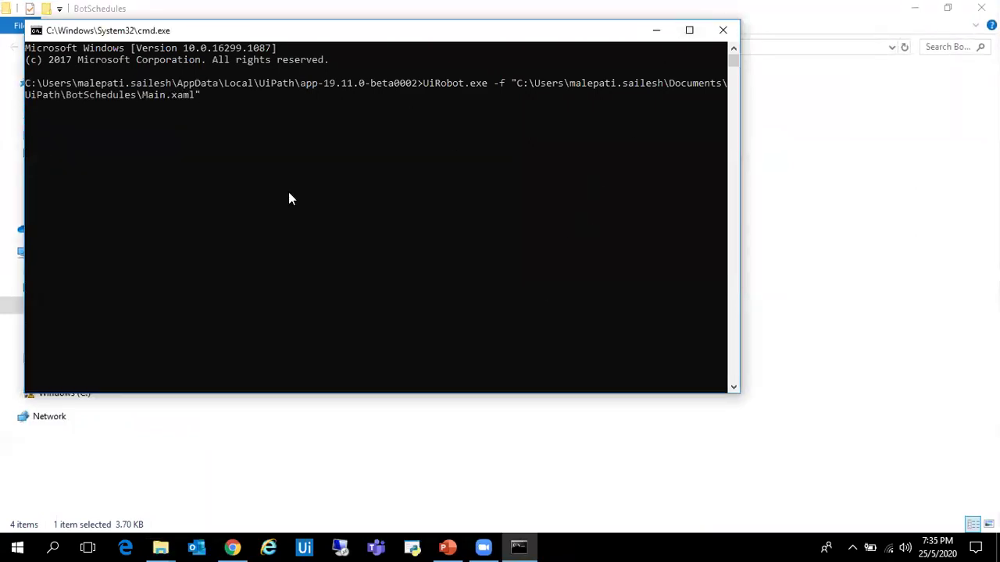
Run the UiRobot.exe command for the BotSchedules Main.xaml and dismiss the bot's message box
key(Return)
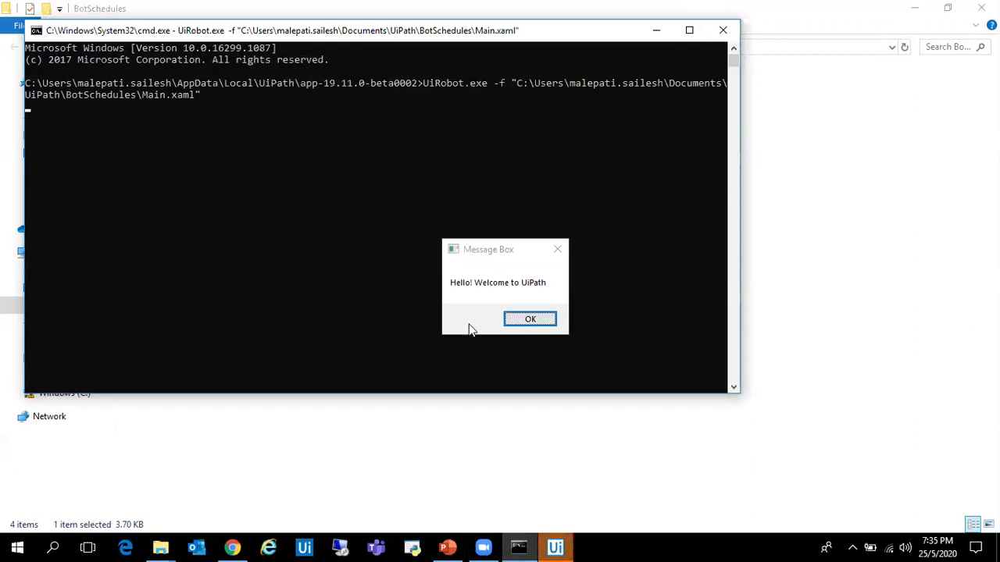
click(529, 321)
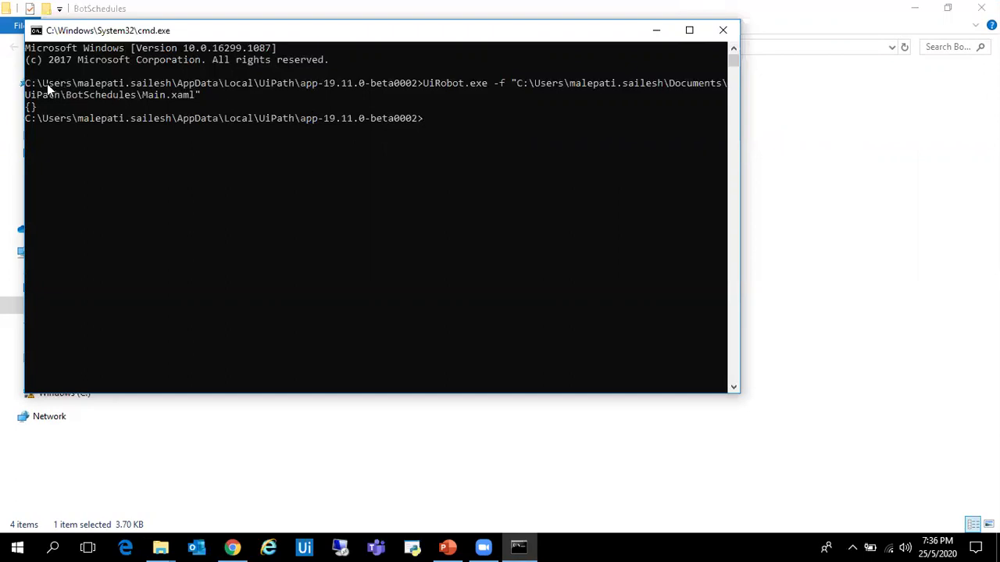
Copy the executed UiRobot.exe command line, including its folder path, from the command prompt into a new Notepad document
drag(25, 82, 195, 93)
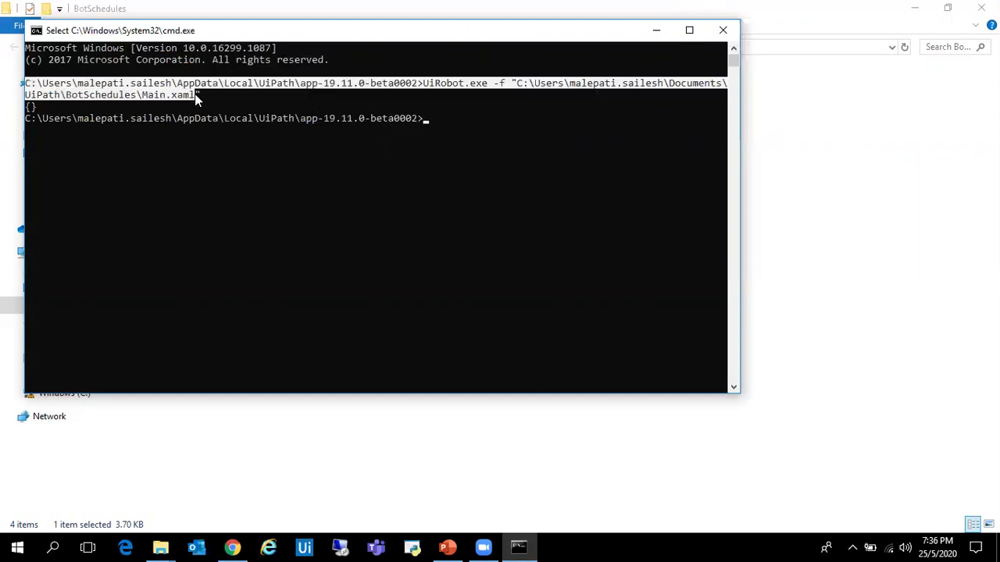
right_click(252, 33)
mouse_move(335, 148)
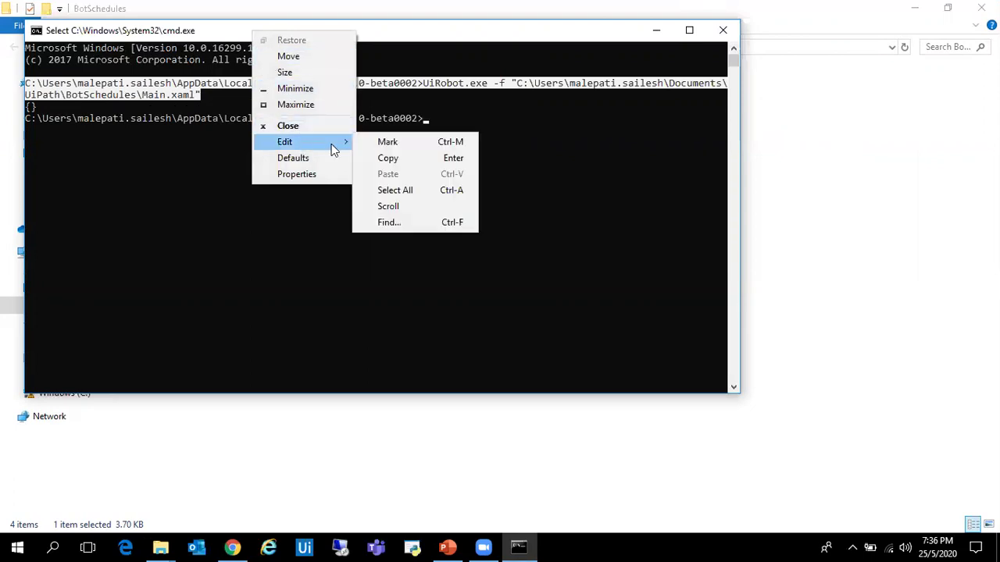
click(412, 161)
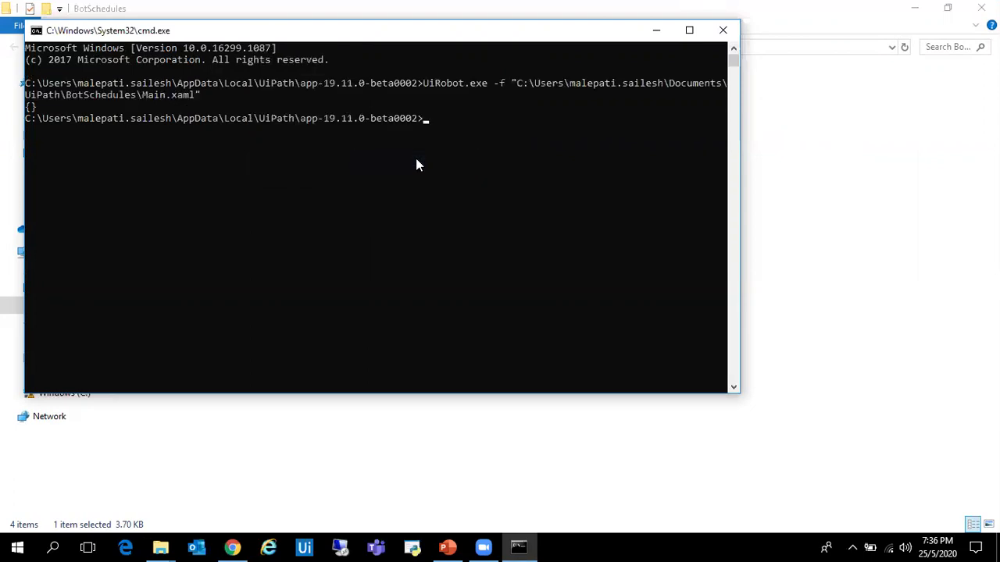
click(17, 547)
click(424, 208)
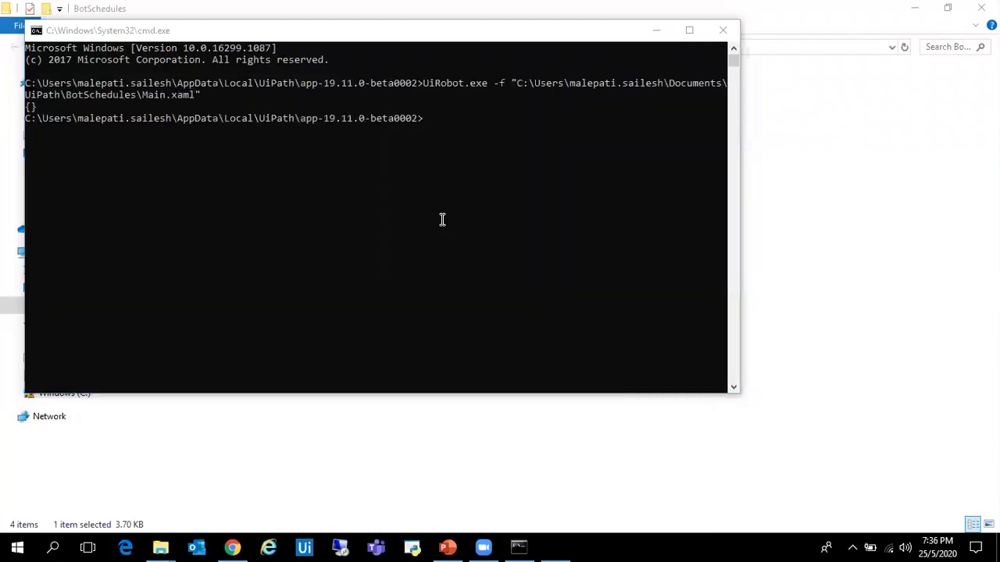
key(ctrl+v)
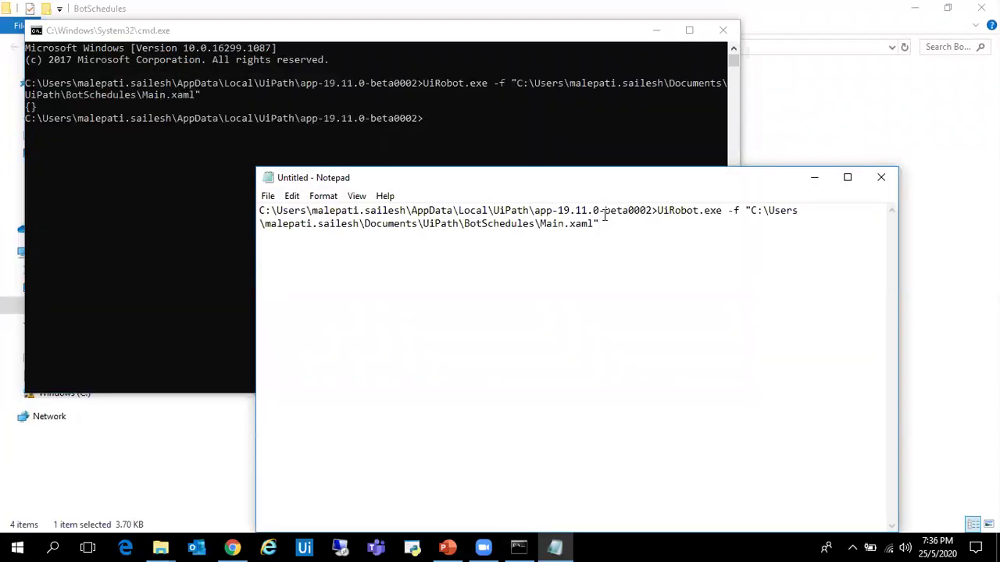
Replace the > before UiRobot.exe with a backslash so the line holds the executable's full path
click(659, 213)
key(BackSpace)
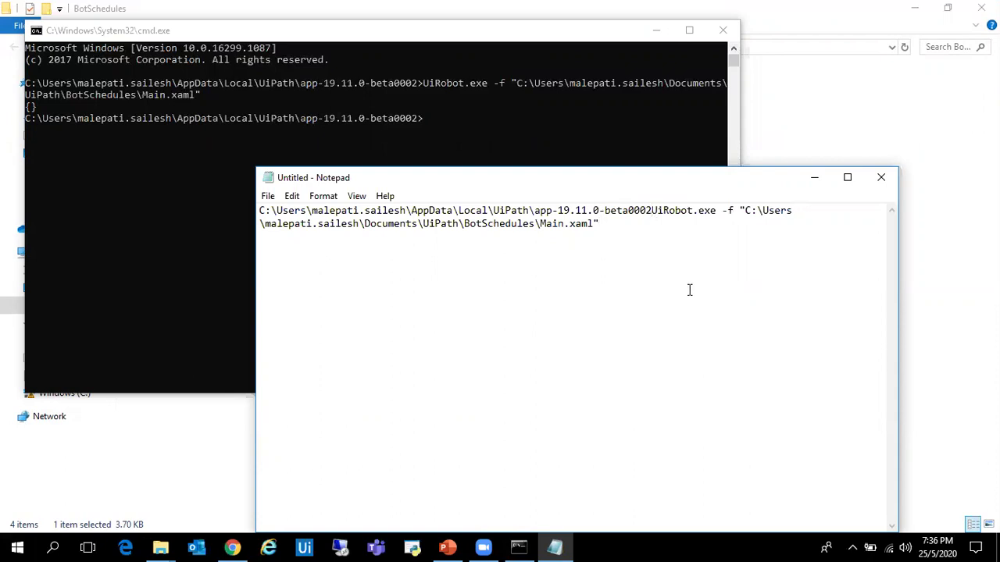
text(\)
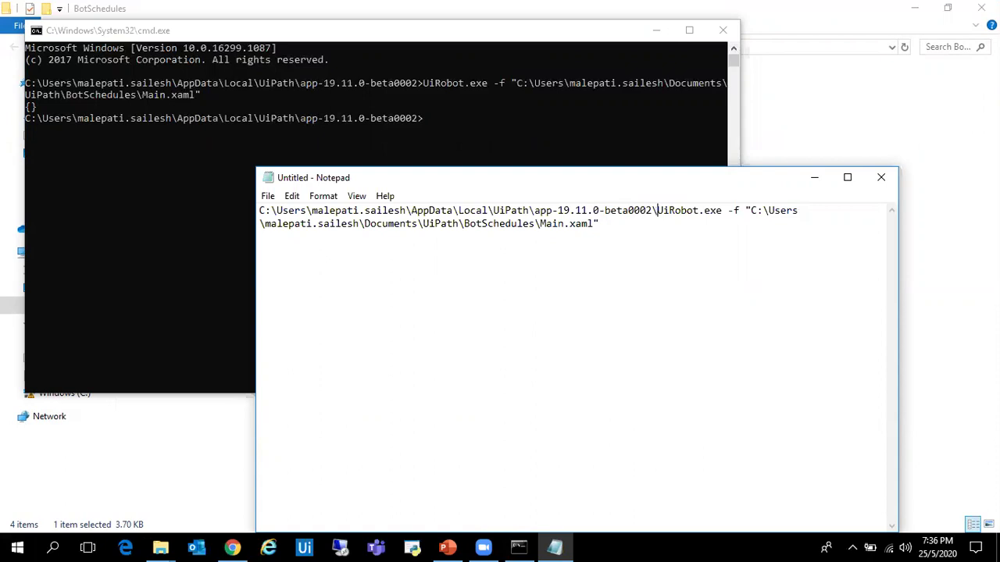
drag(602, 224, 260, 211)
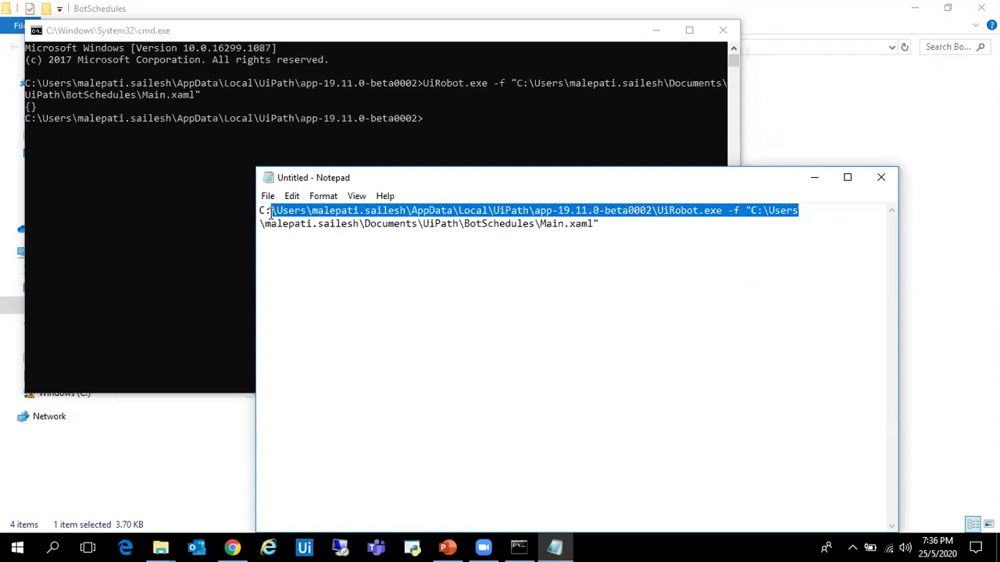
click(299, 232)
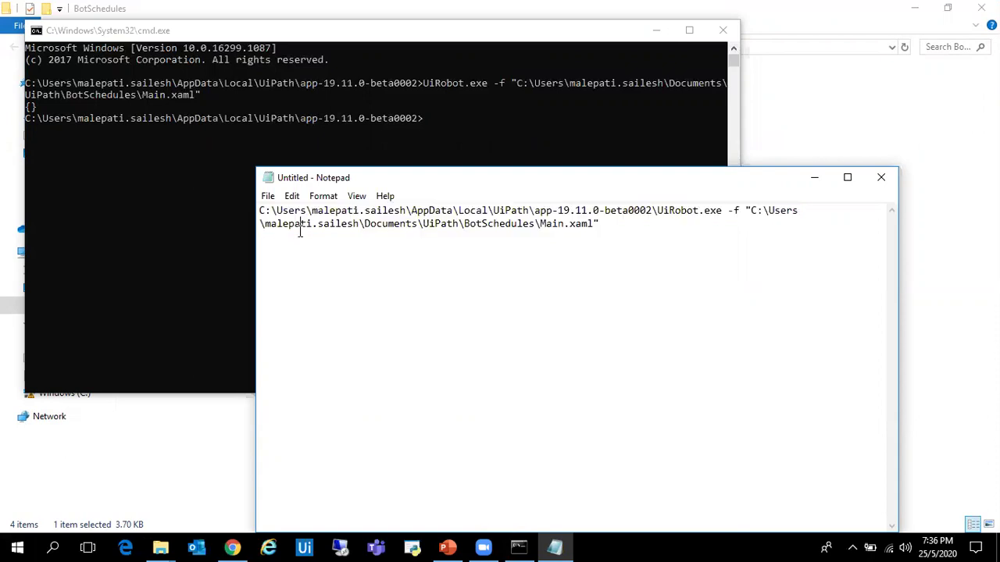
Save the Notepad document as Demo.bat on the Desktop and close Notepad
click(267, 196)
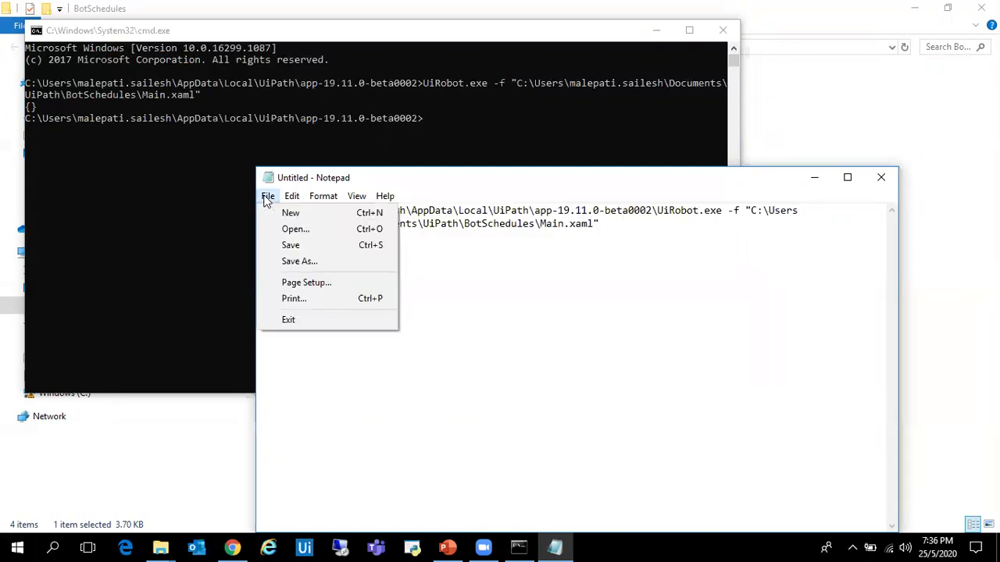
click(297, 261)
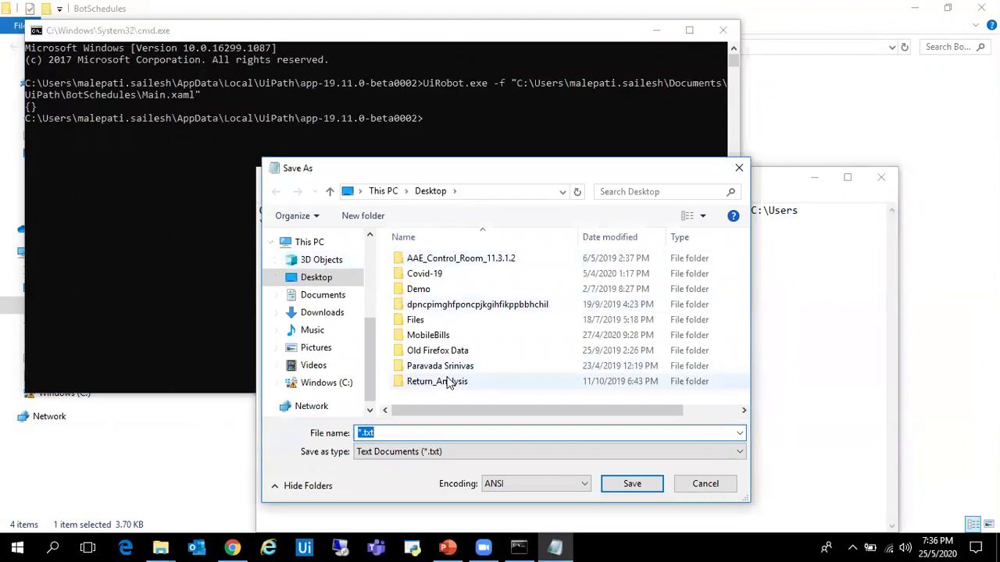
text(Demo)
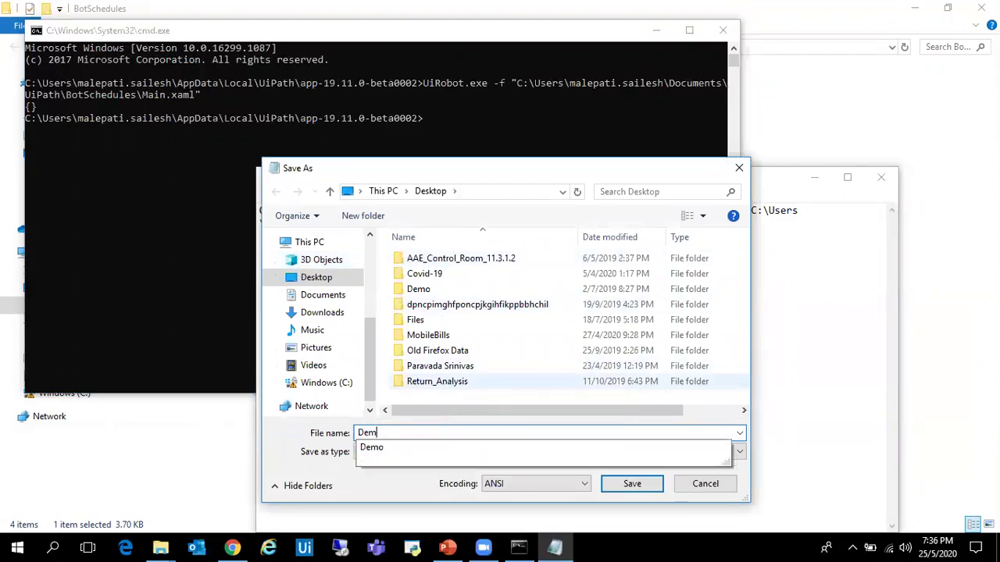
text(.bat)
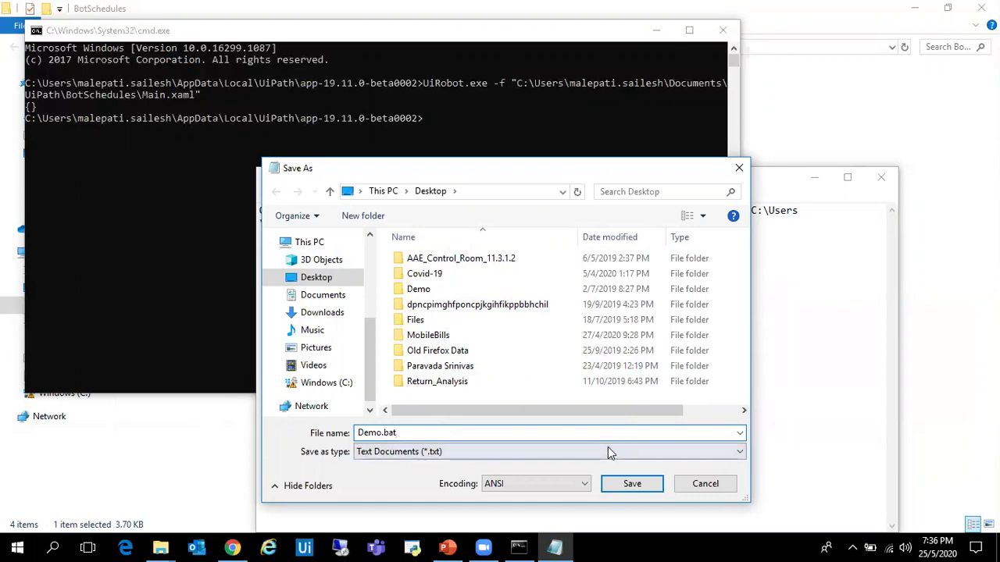
click(634, 484)
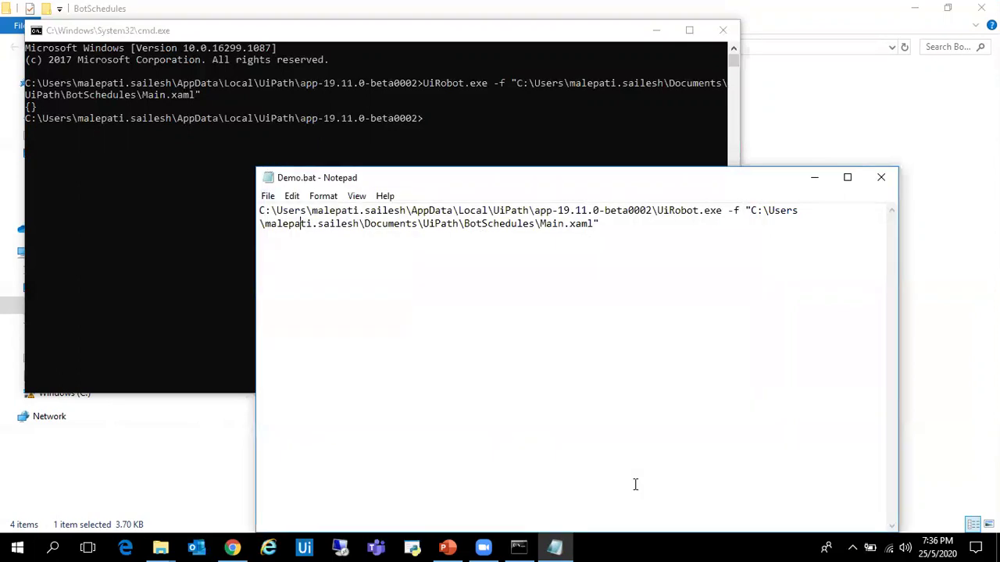
click(880, 178)
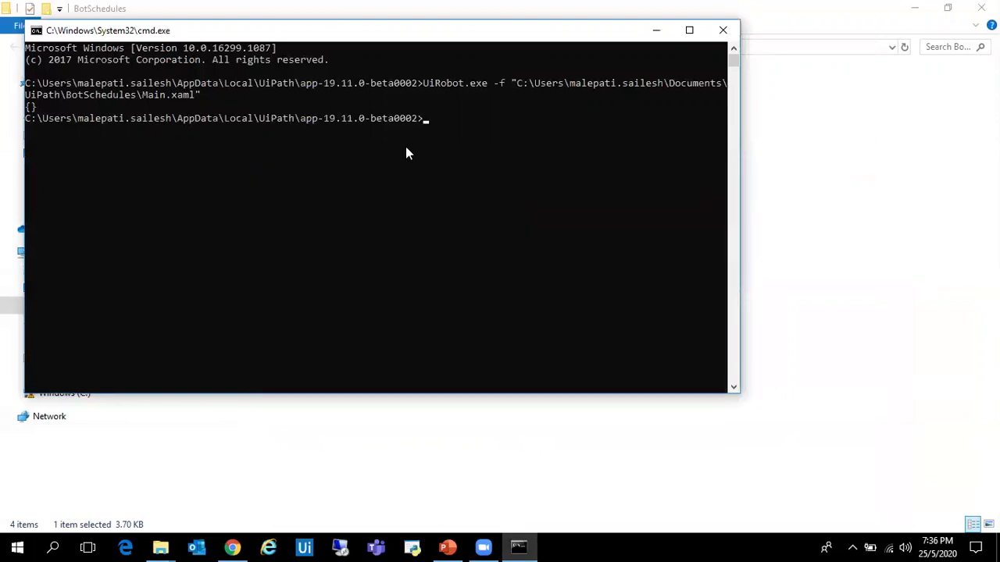
Exit the command prompt and show the Windows desktop
text(exit)
key(Return)
key(super+d)
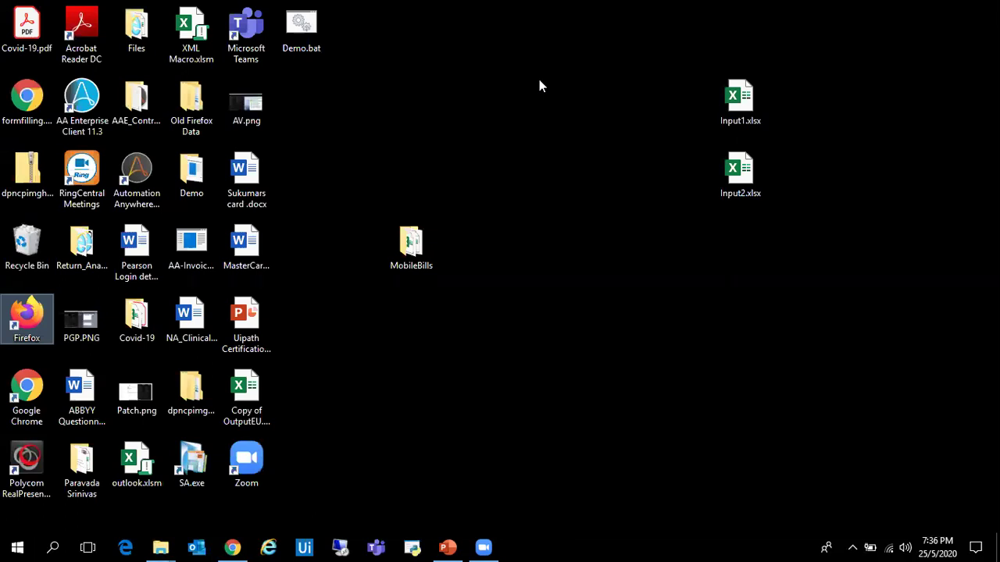
Run Demo.bat from the desktop, dismissing the bot's message box, and switch to the PowerPoint presentation
click(308, 38)
right_click(308, 37)
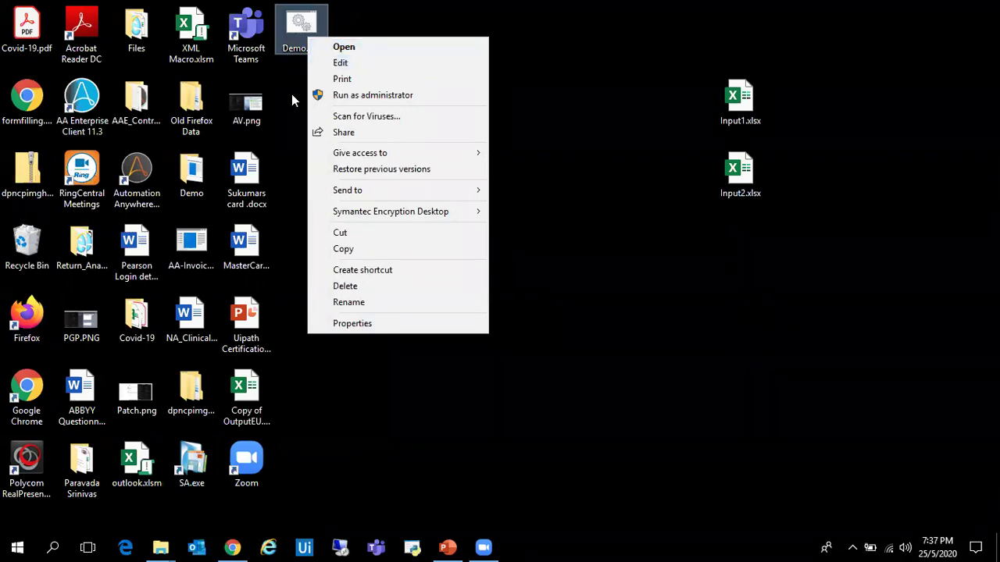
click(358, 47)
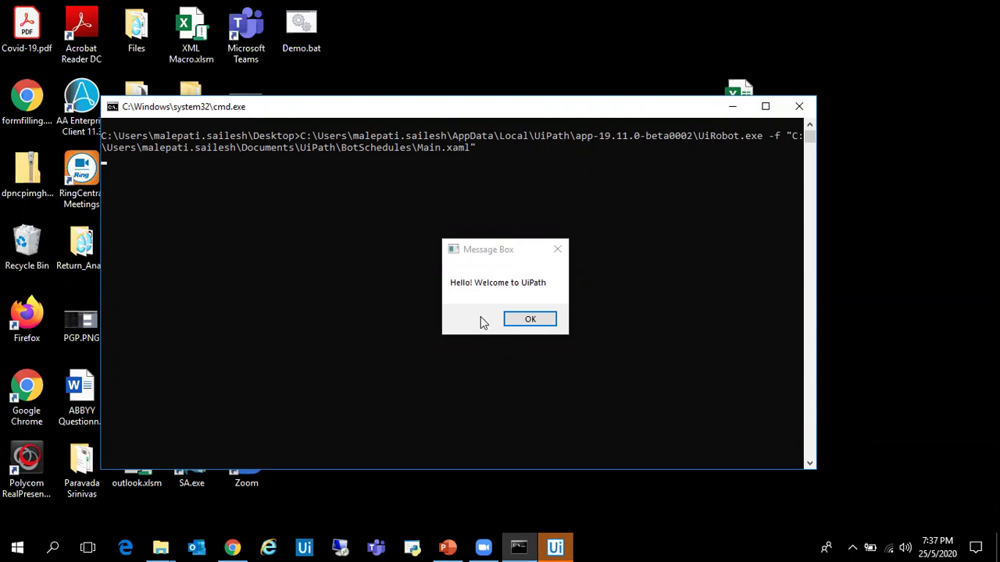
click(531, 320)
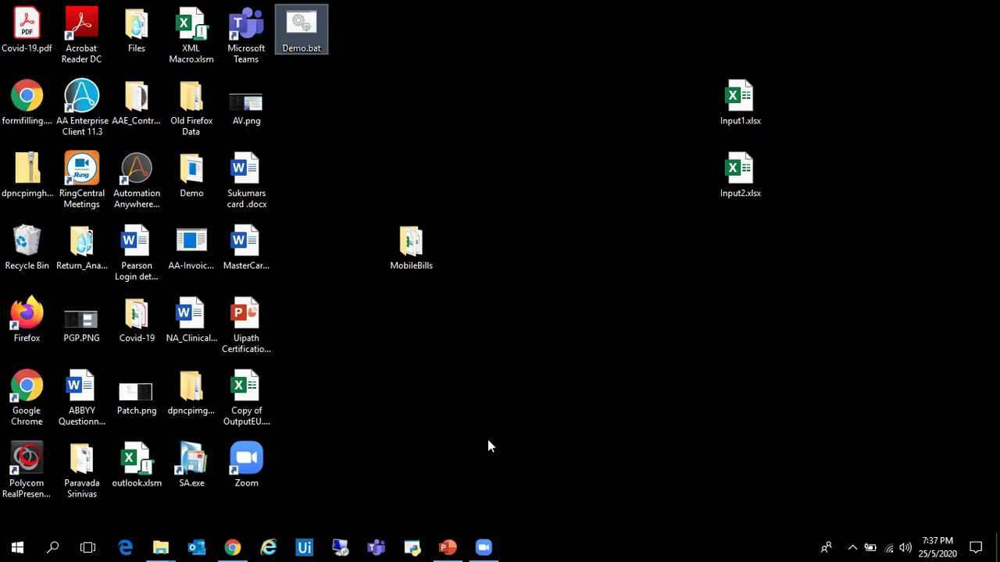
key(alt+Tab)
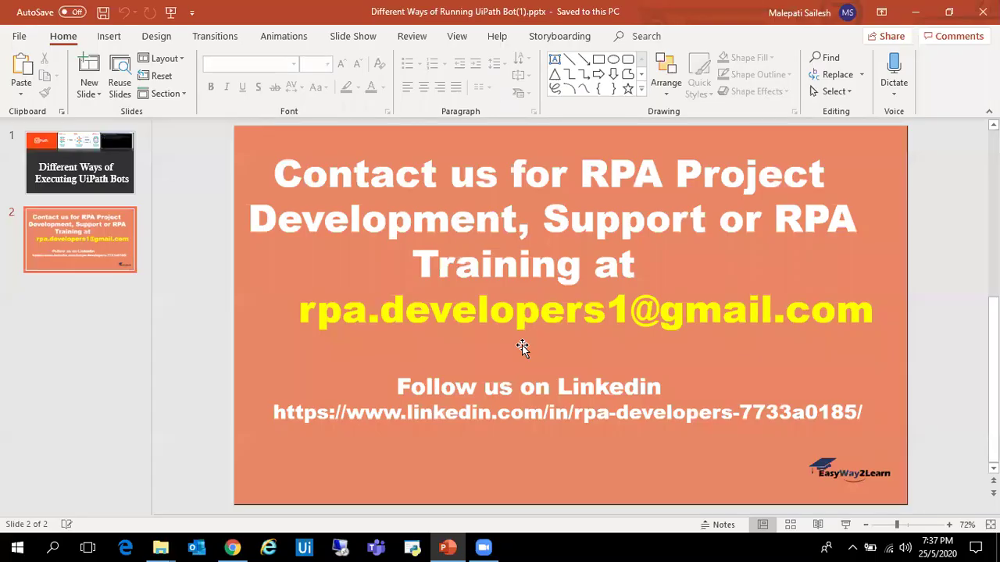